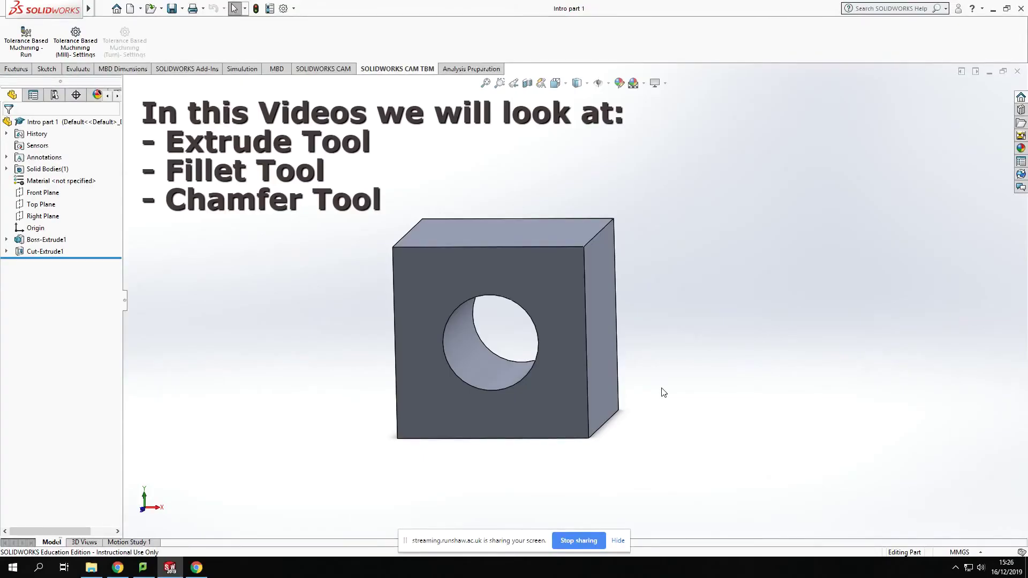
pyautogui.moveTo(663, 392)
pyautogui.mouseDown(button='middle')
pyautogui.moveTo(657, 384)
pyautogui.moveTo(661, 395)
pyautogui.moveTo(682, 369)
pyautogui.moveTo(657, 361)
pyautogui.moveTo(654, 393)
pyautogui.mouseUp(button='middle')
pyautogui.press('Escape')
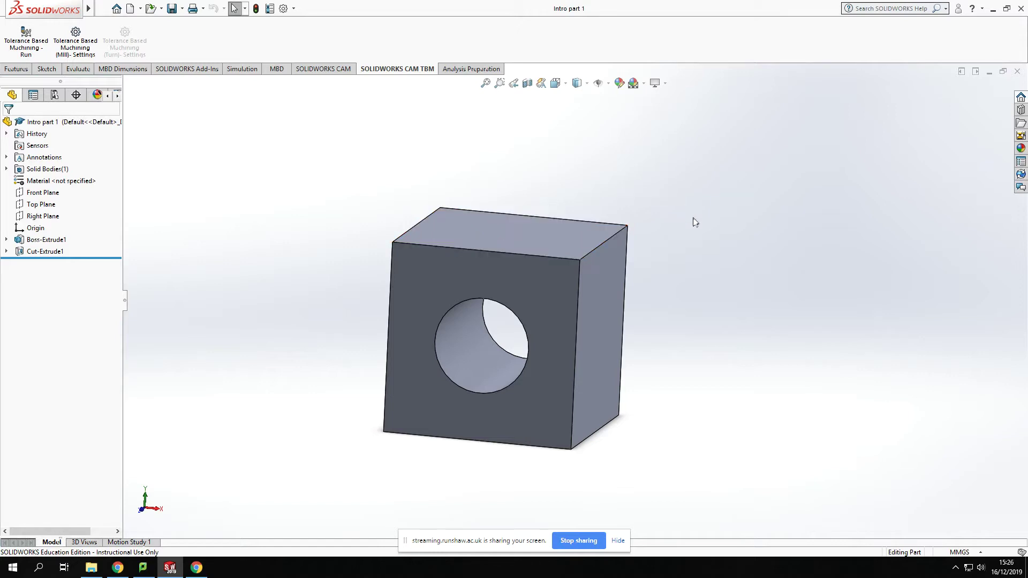
pyautogui.click(15, 69)
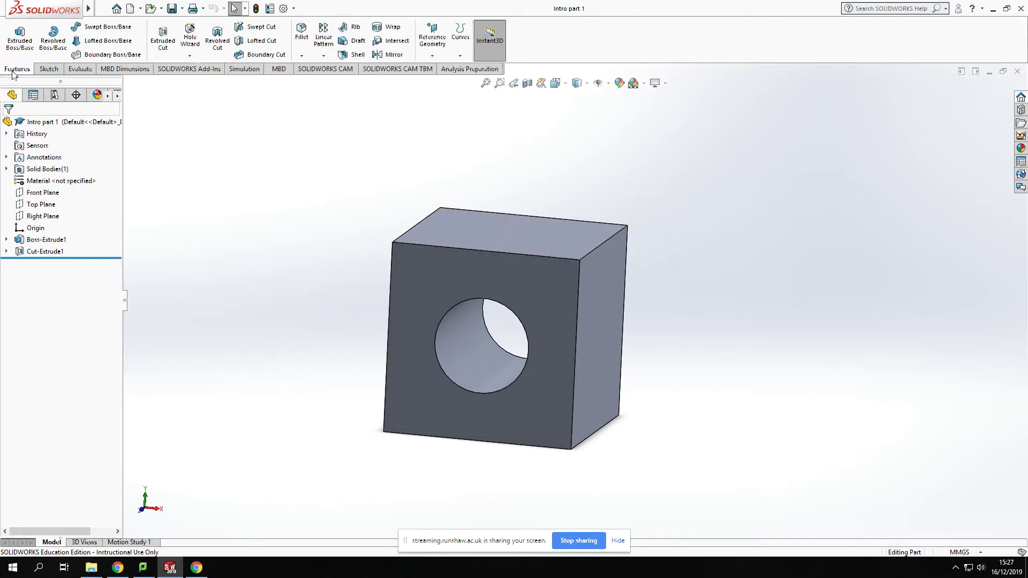
pyautogui.click(307, 56)
pyautogui.click(323, 56)
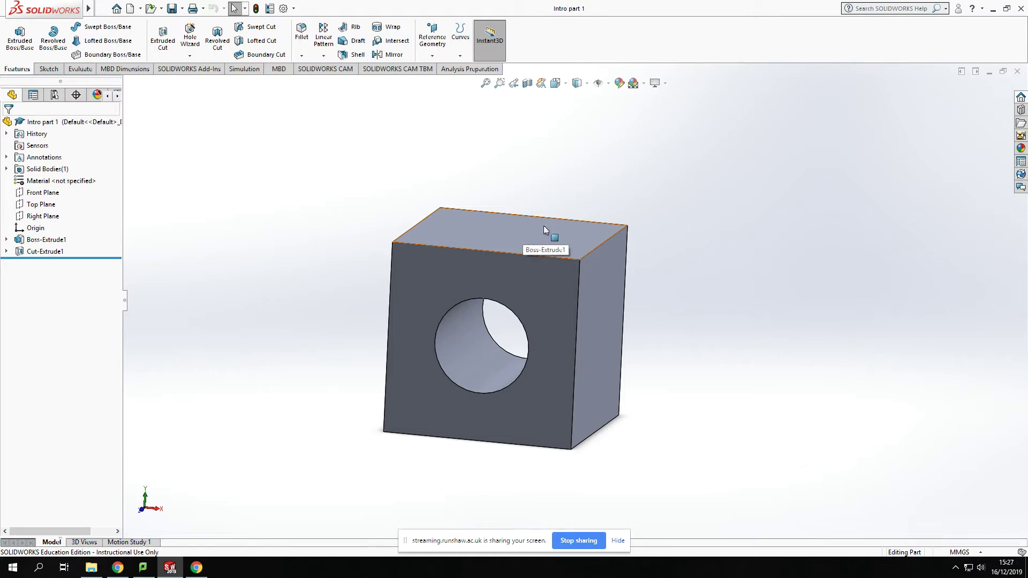
# Sketch a corner rectangle about 58 by 43 mm in the middle area of the block's top face
pyautogui.click(457, 224)
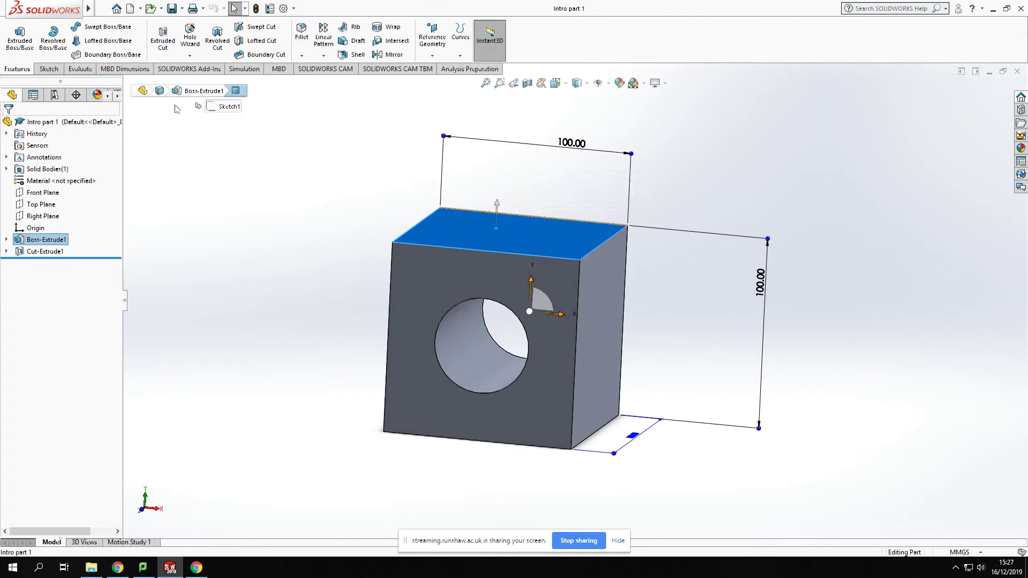
pyautogui.click(48, 69)
pyautogui.click(15, 37)
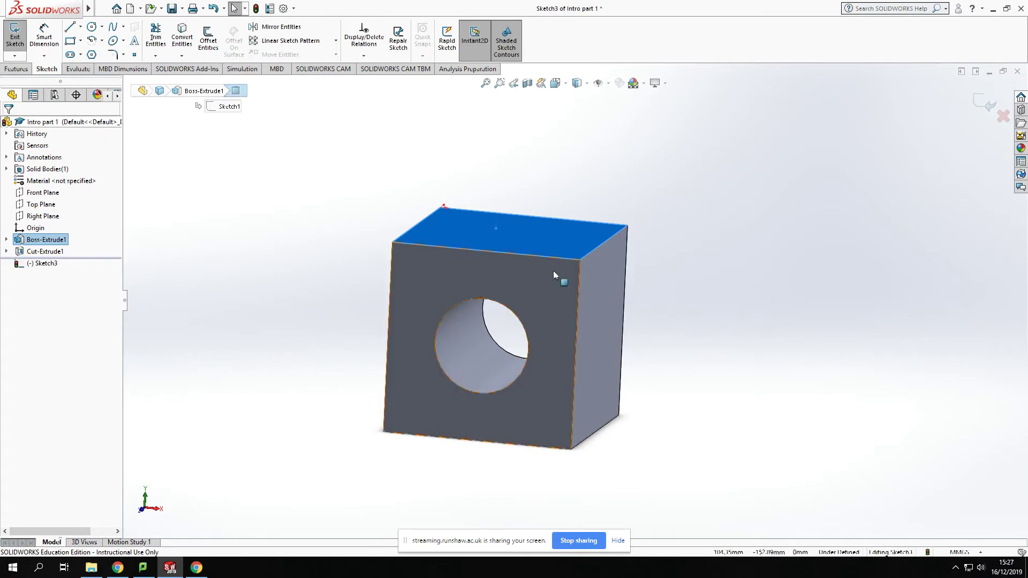
pyautogui.click(71, 42)
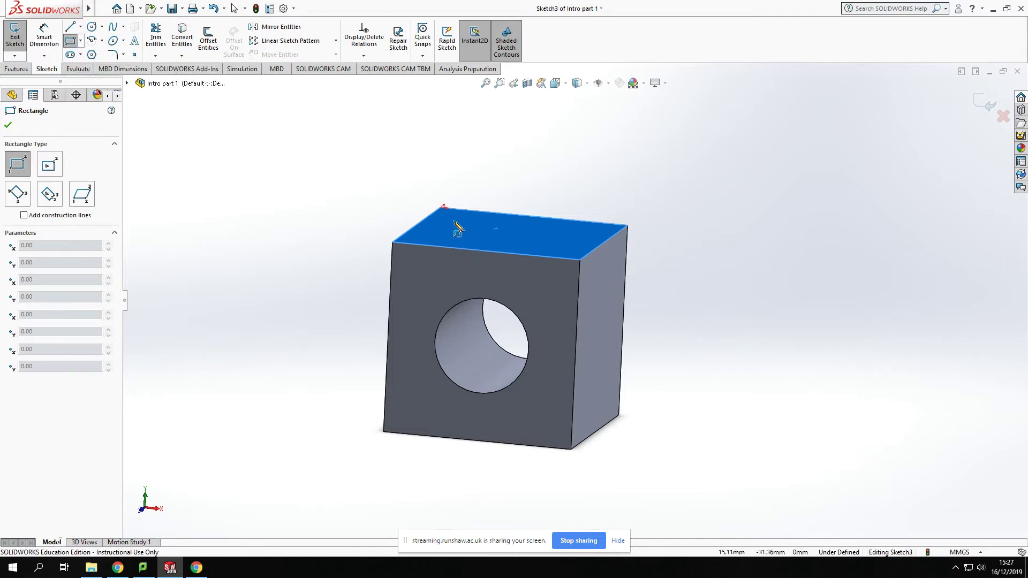
pyautogui.moveTo(455, 229); pyautogui.dragTo(464, 338, button='middle')
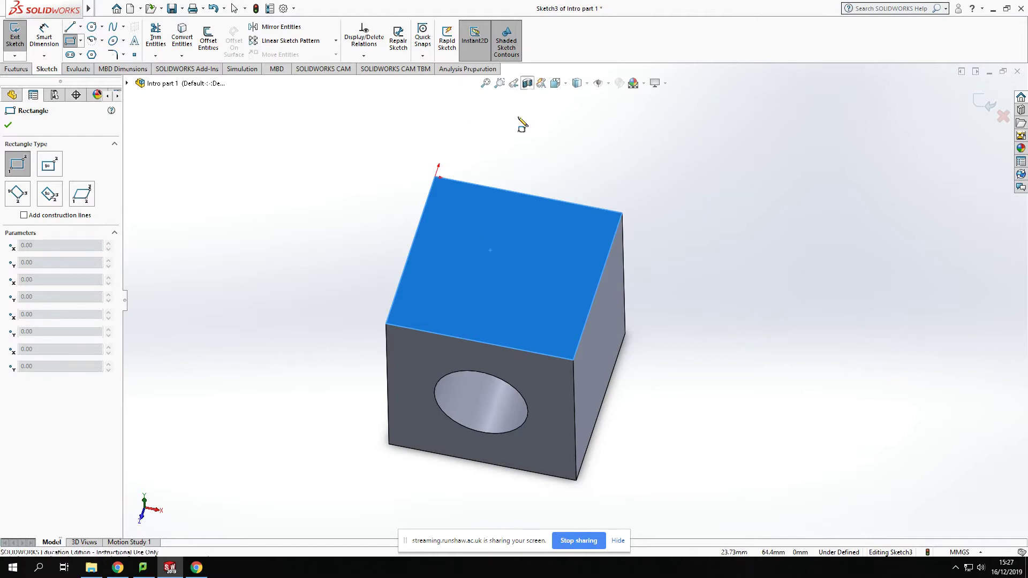
pyautogui.click(567, 87)
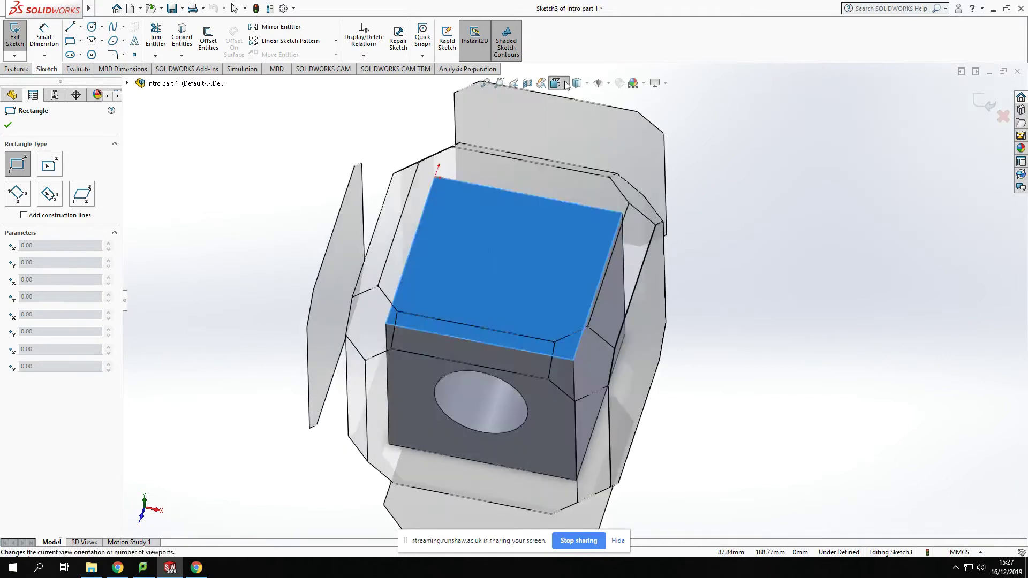
pyautogui.click(566, 85)
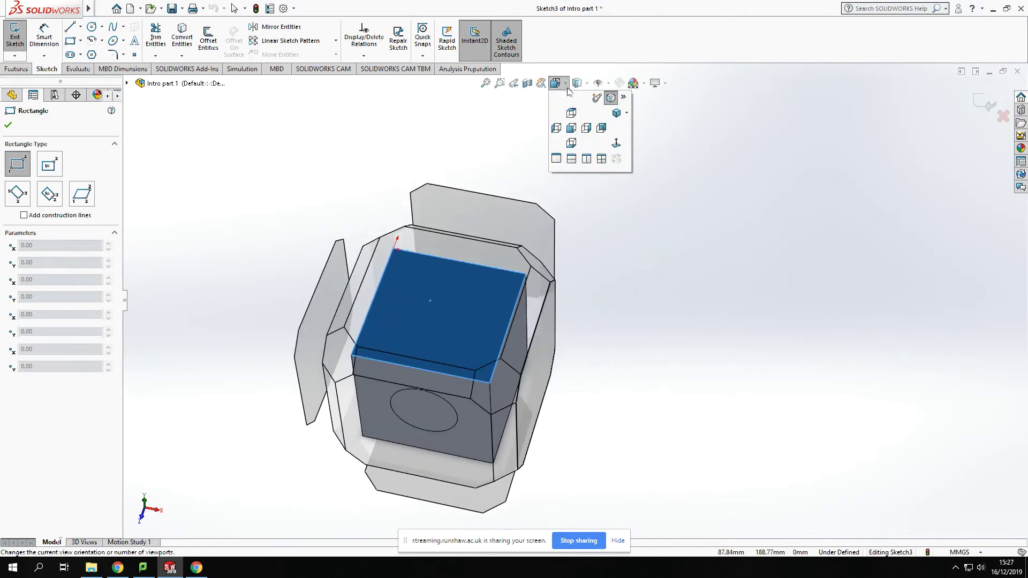
pyautogui.click(617, 143)
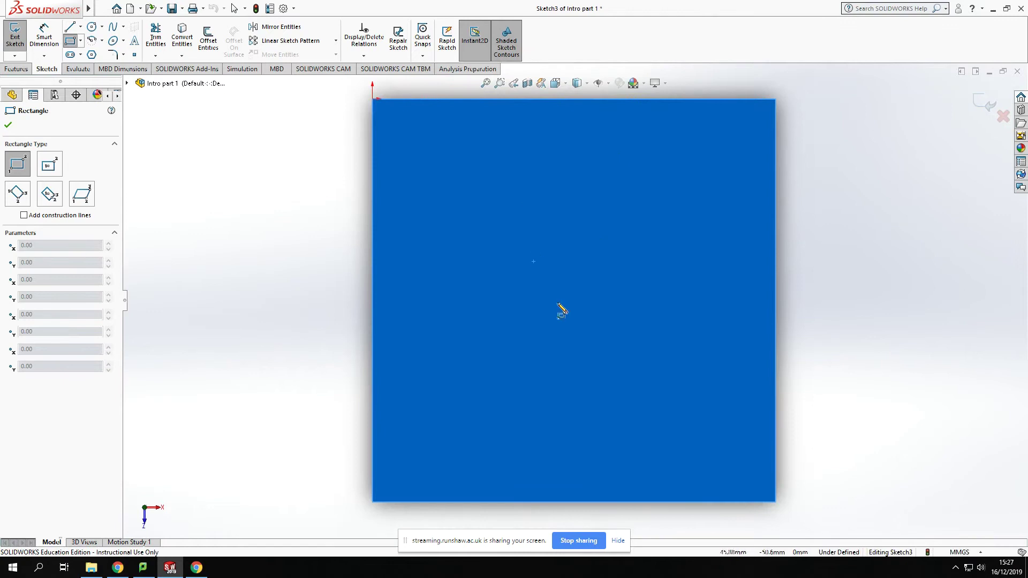
pyautogui.click(618, 541)
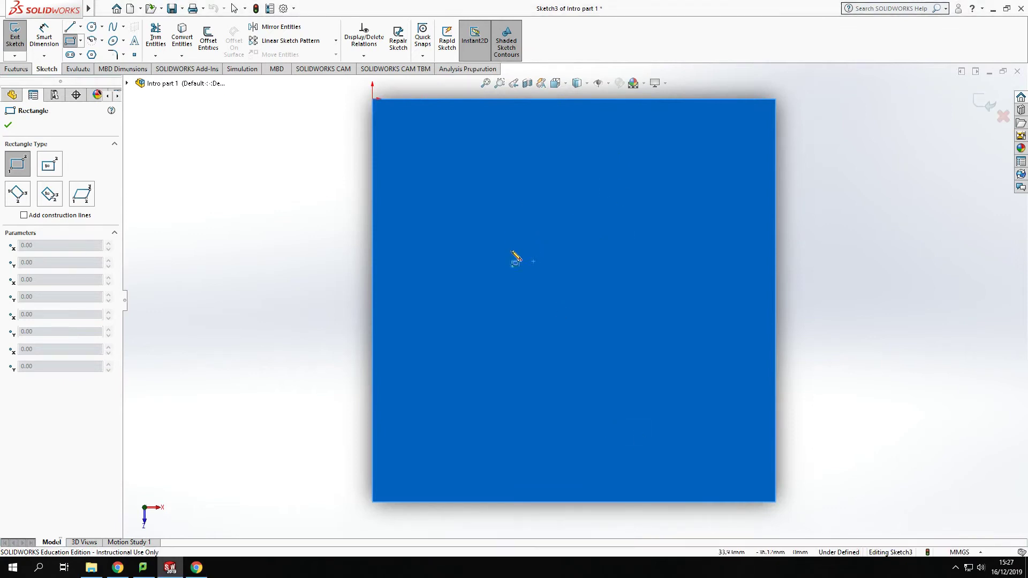
pyautogui.click(467, 201)
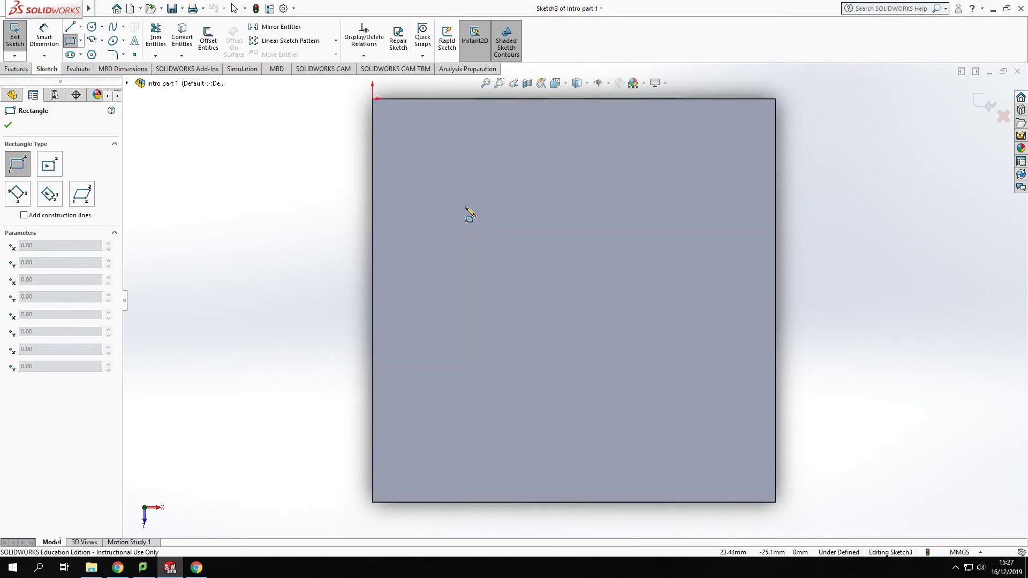
pyautogui.click(699, 374)
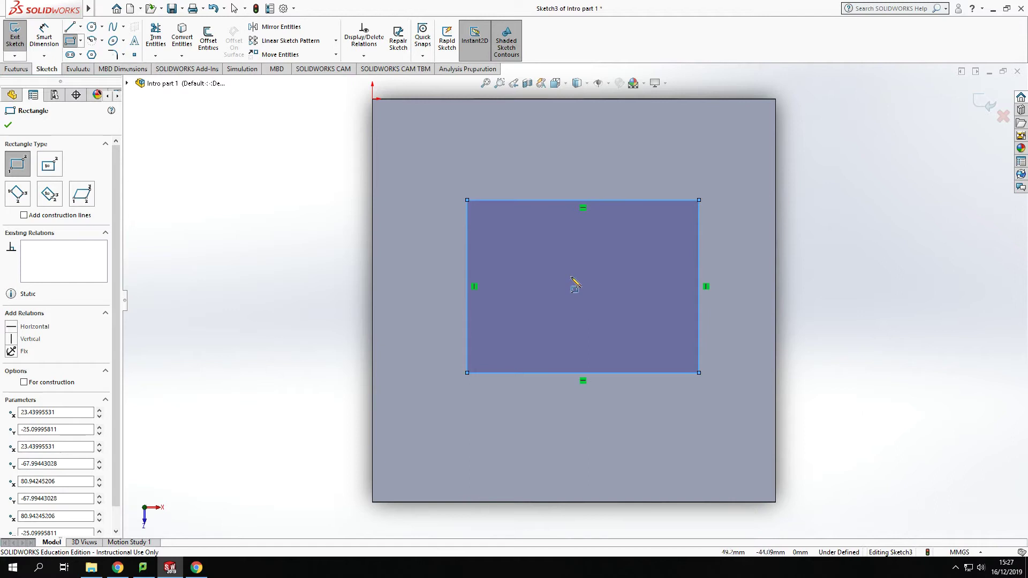
pyautogui.press('Escape')
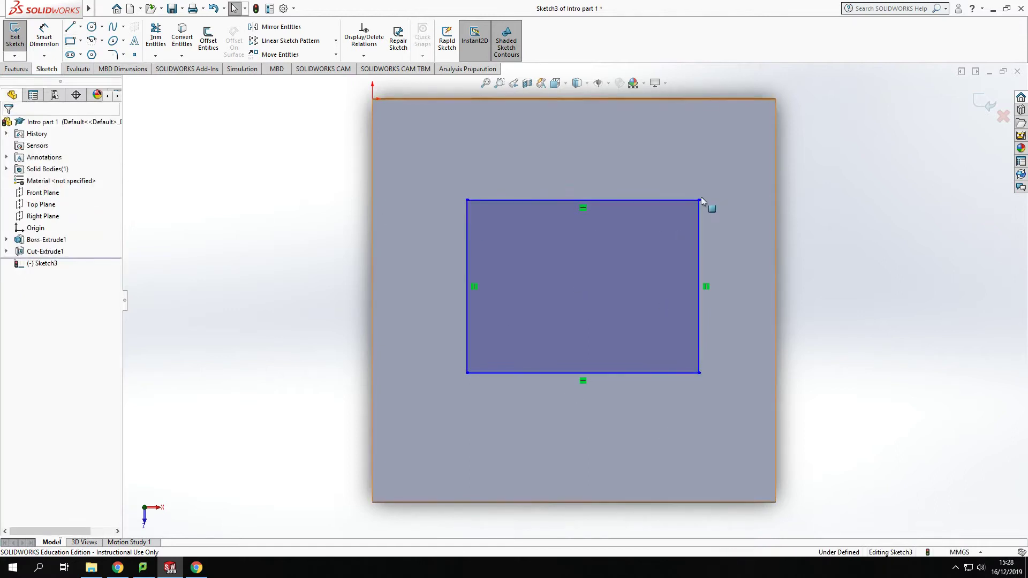
# Dimension the rectangle's back edge 25 mm from the block's back edge
pyautogui.click(45, 35)
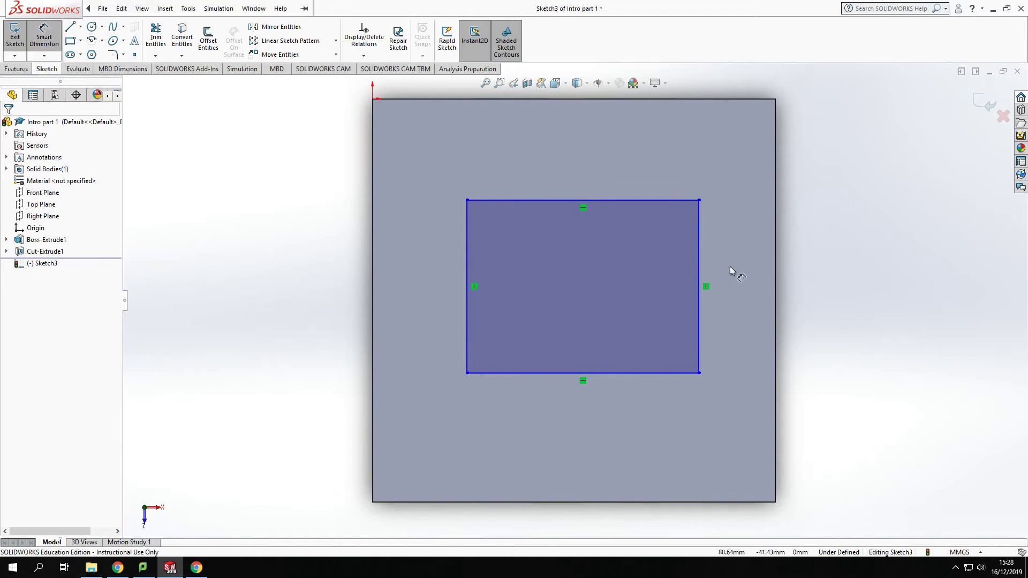
pyautogui.click(669, 202)
pyautogui.click(682, 99)
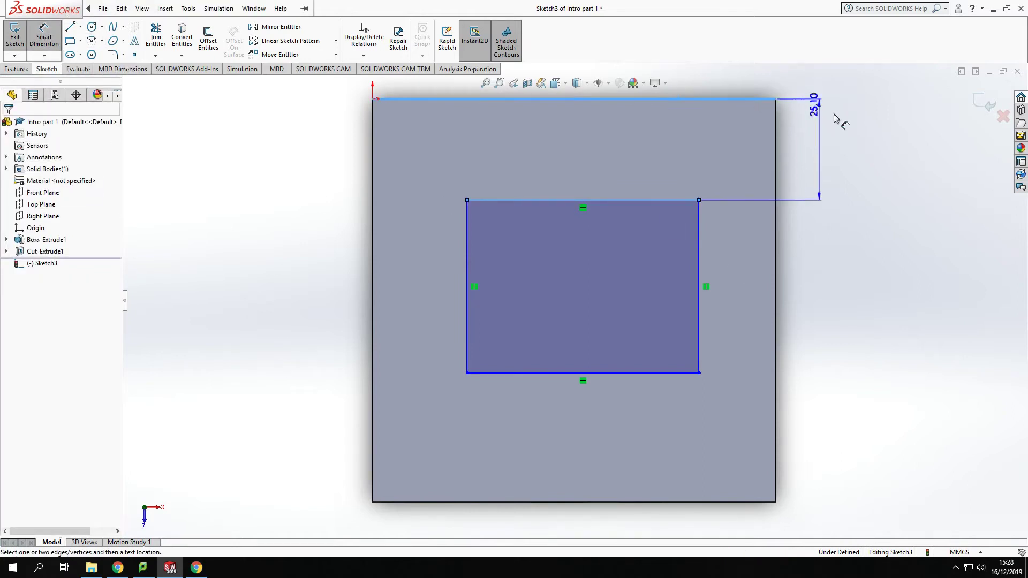
pyautogui.click(853, 126)
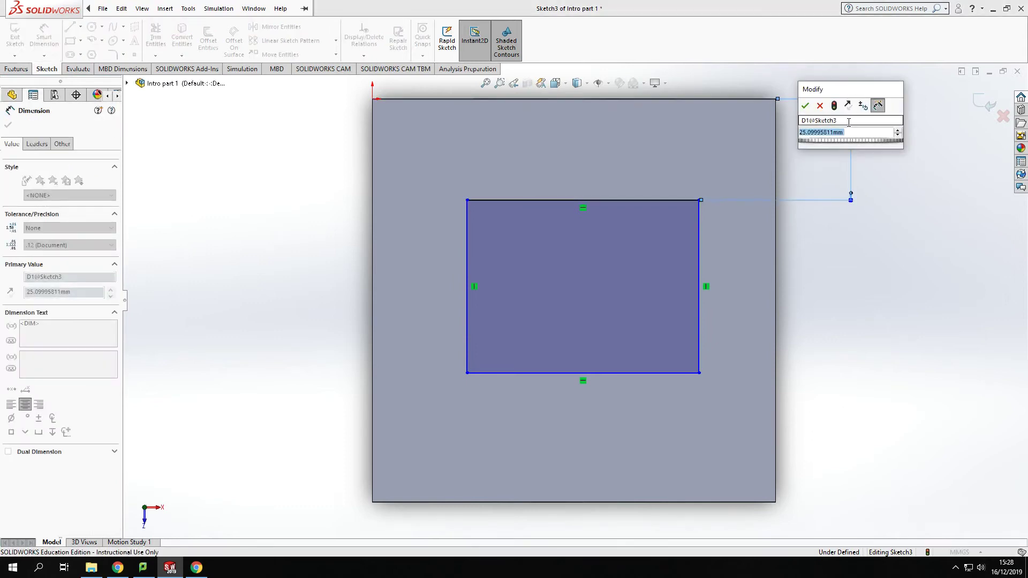
pyautogui.scroll(-1, 848, 123)
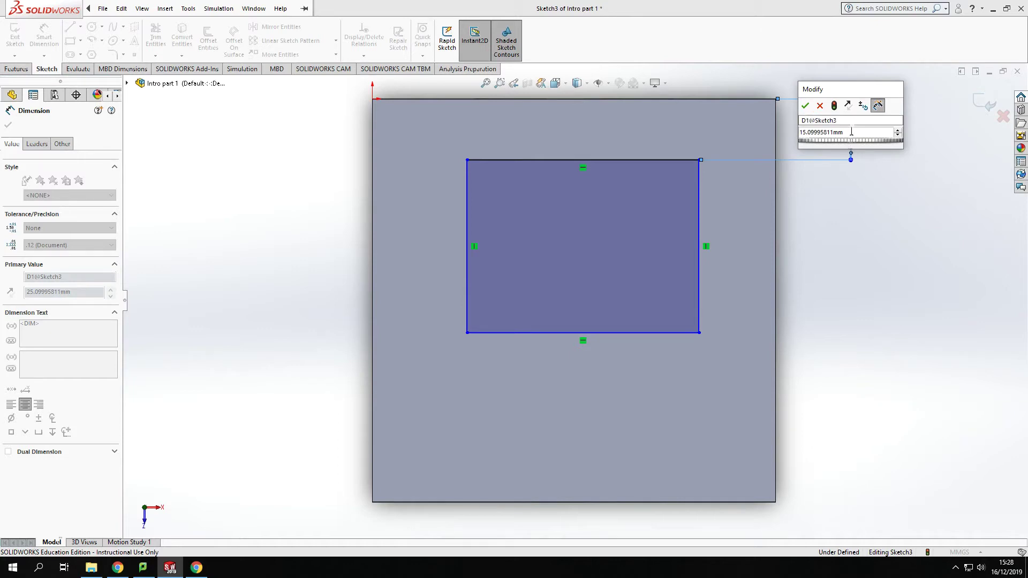
pyautogui.doubleClick(836, 132)
pyautogui.write('45')
pyautogui.press('Return')
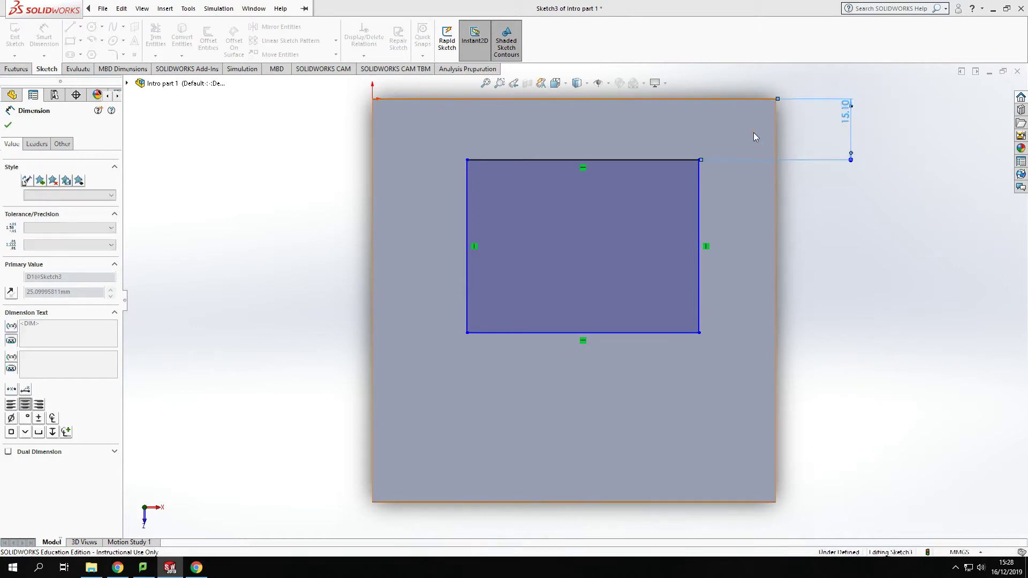
# Dimension the rectangle's right edge 25 mm from the block's right edge
pyautogui.click(700, 354)
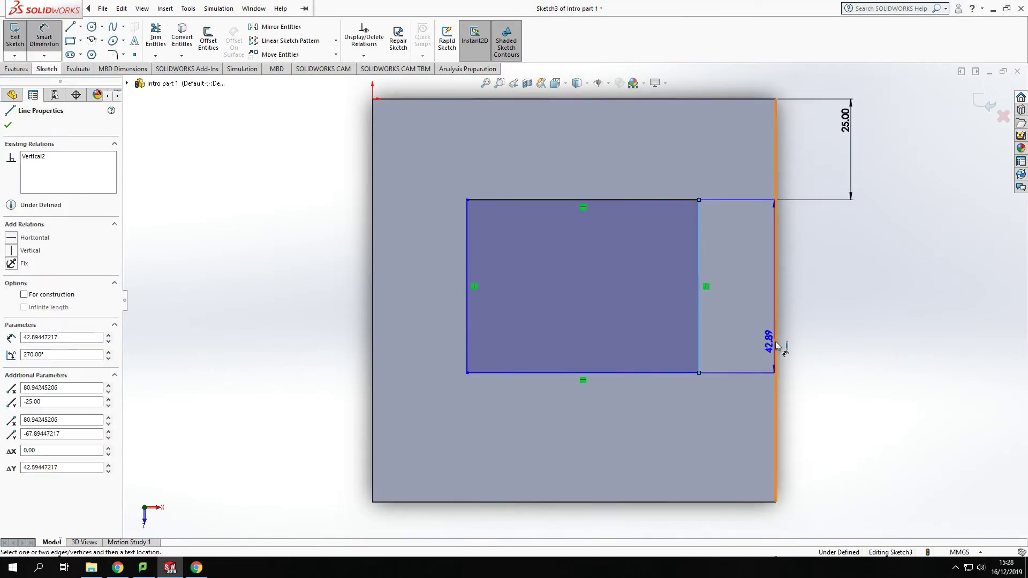
pyautogui.click(777, 350)
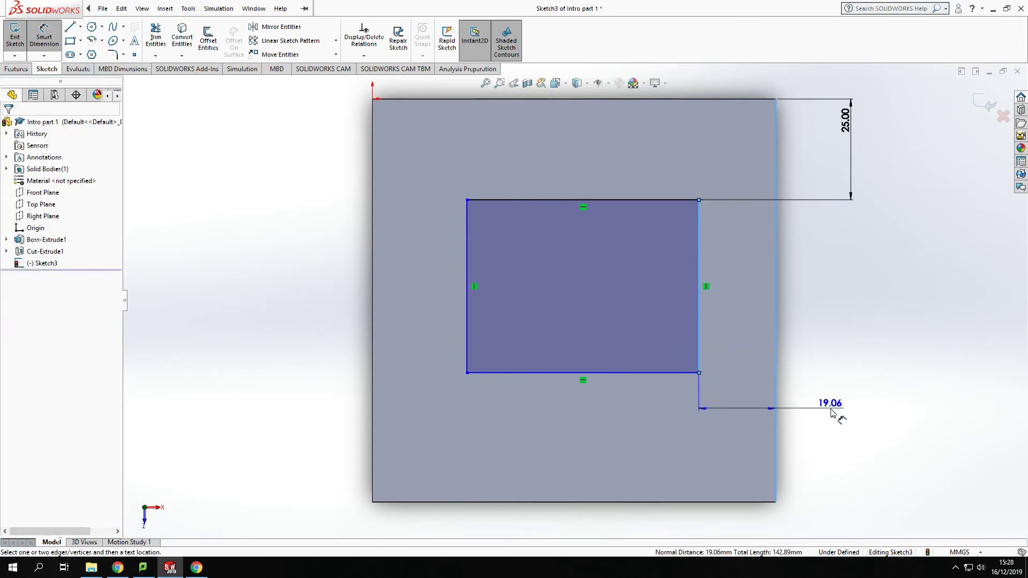
pyautogui.click(827, 410)
pyautogui.press('Return')
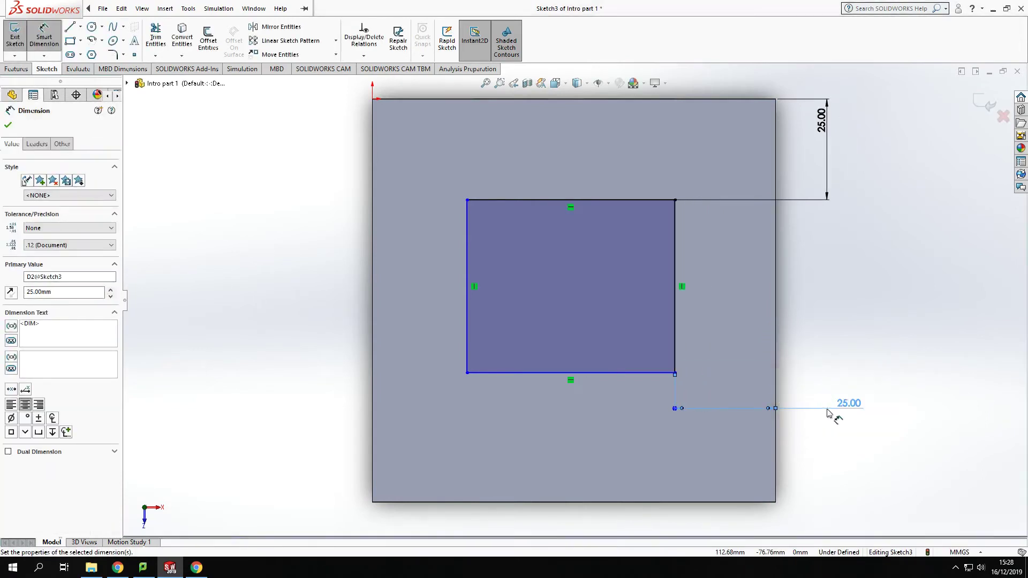
# Dimension the rectangle's left side and its front side at 50 mm each
pyautogui.click(465, 258)
pyautogui.click(432, 283)
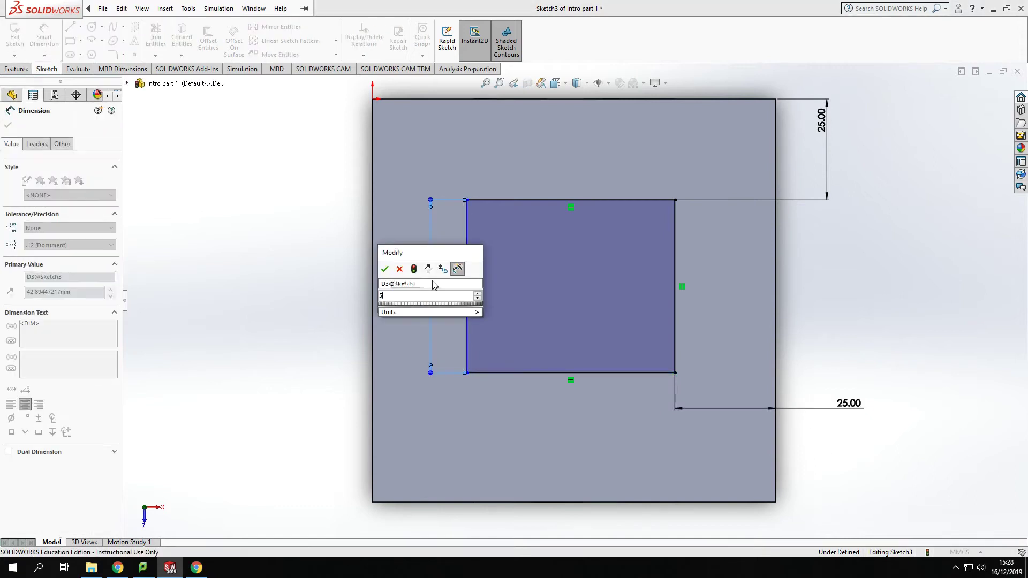
pyautogui.write('50')
pyautogui.press('Return')
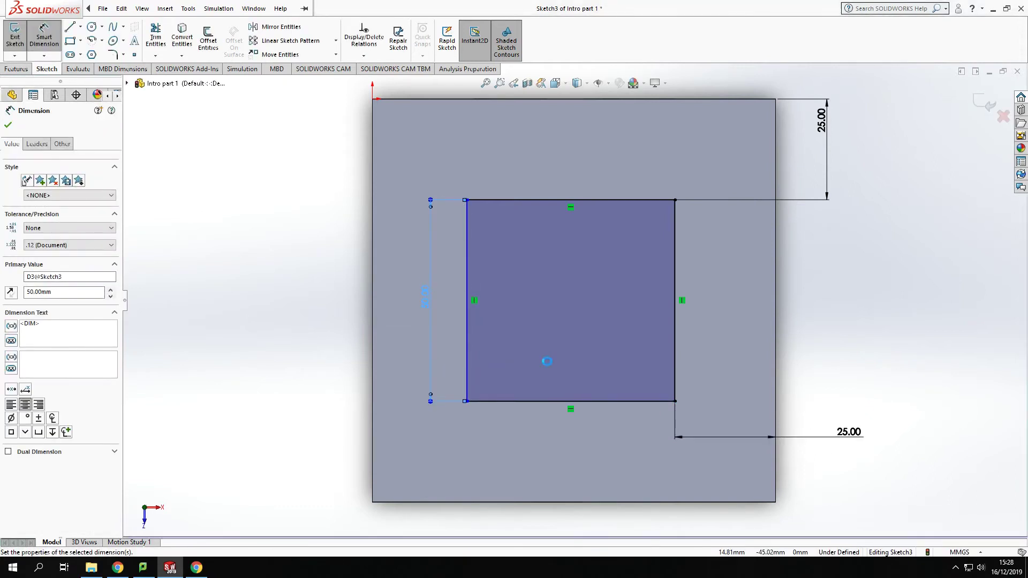
pyautogui.click(595, 402)
pyautogui.click(575, 435)
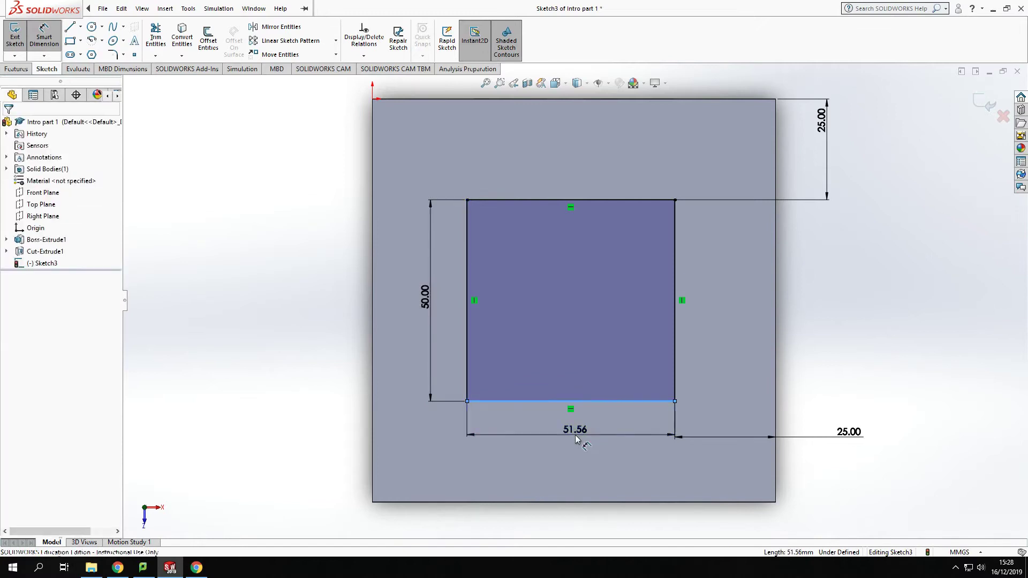
pyautogui.write('50')
pyautogui.press('Return')
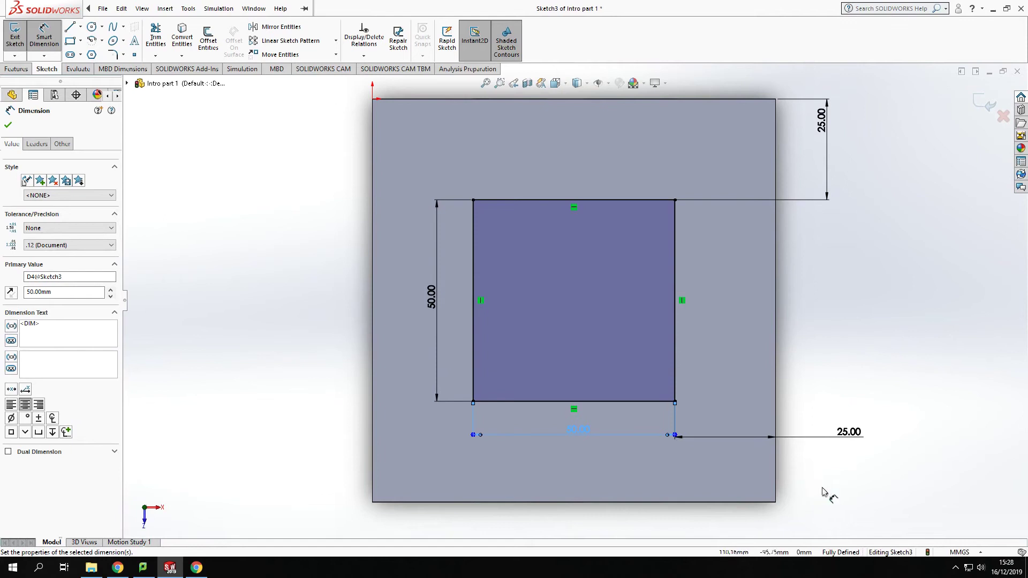
# Extrude the square sketch upward from the block's top face as a blind boss, 50 mm high
pyautogui.moveTo(827, 491)
pyautogui.mouseDown(button='middle')
pyautogui.moveTo(792, 360)
pyautogui.moveTo(830, 335)
pyautogui.mouseUp(button='middle')
pyautogui.scroll(2, 829, 340)
pyautogui.press('f')
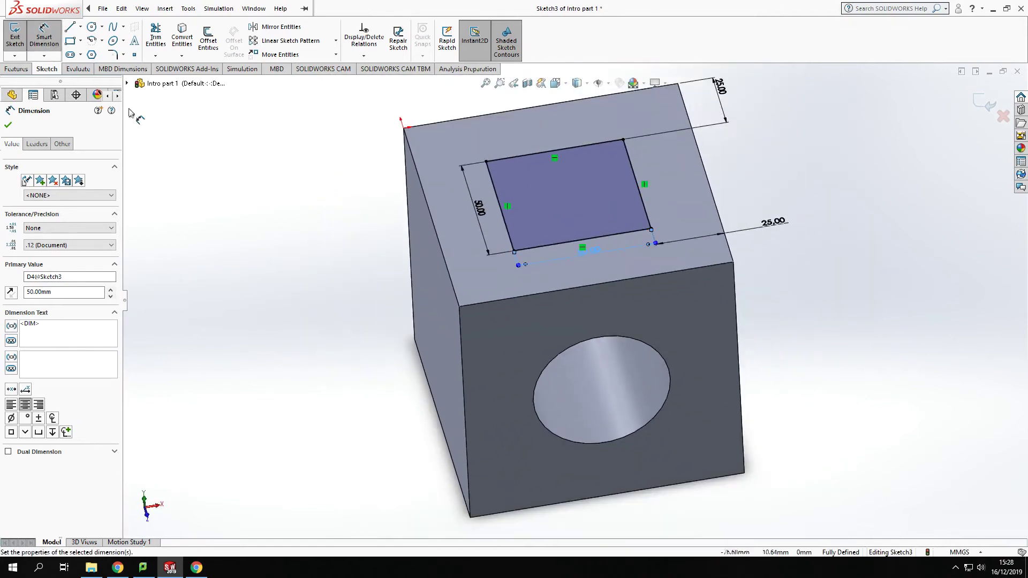
pyautogui.click(19, 71)
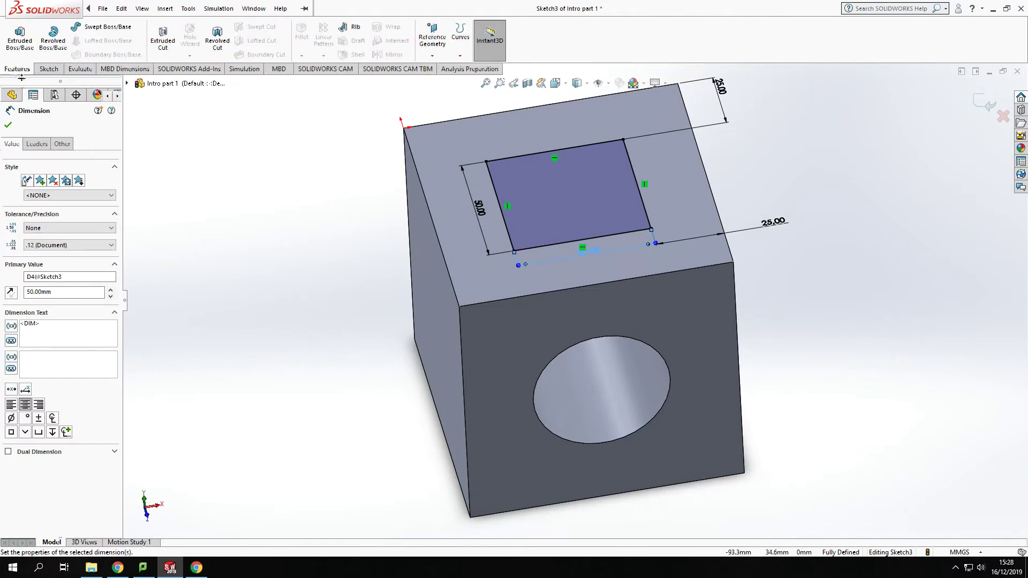
pyautogui.click(11, 47)
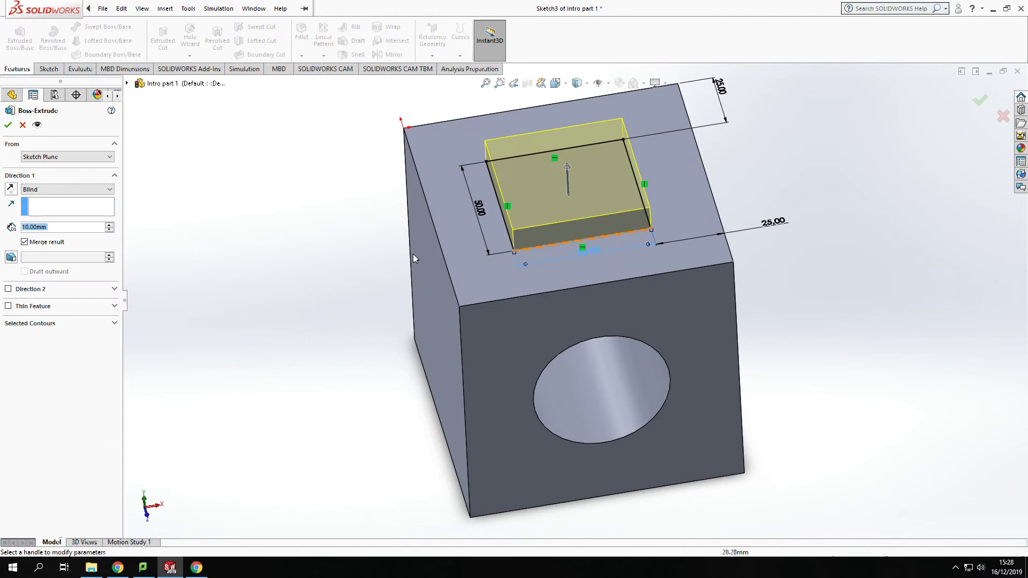
pyautogui.click(110, 225)
pyautogui.click(109, 225)
pyautogui.click(109, 225)
pyautogui.click(110, 225)
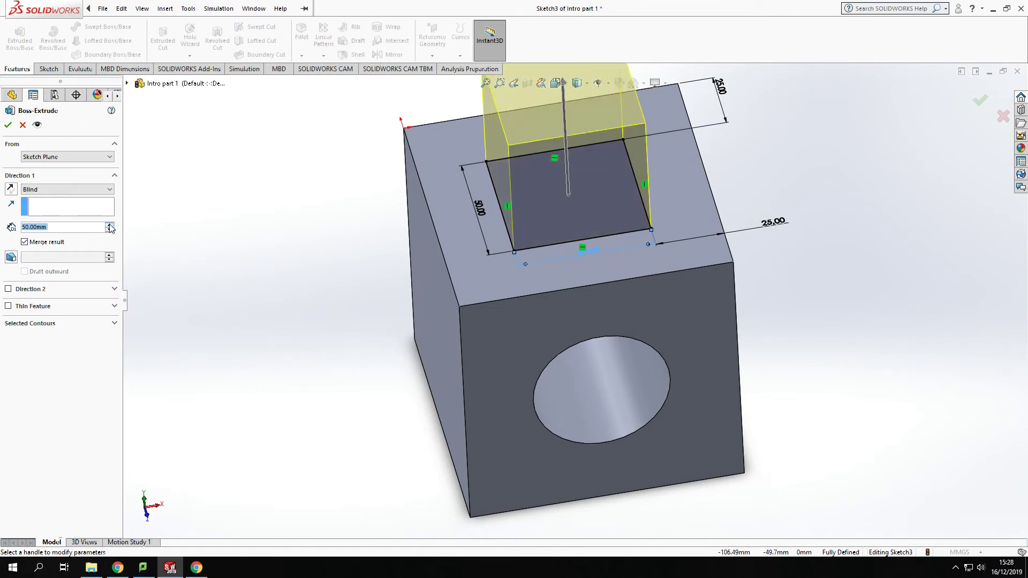
pyautogui.press('z')
pyautogui.moveTo(739, 329); pyautogui.dragTo(746, 300, button='middle')
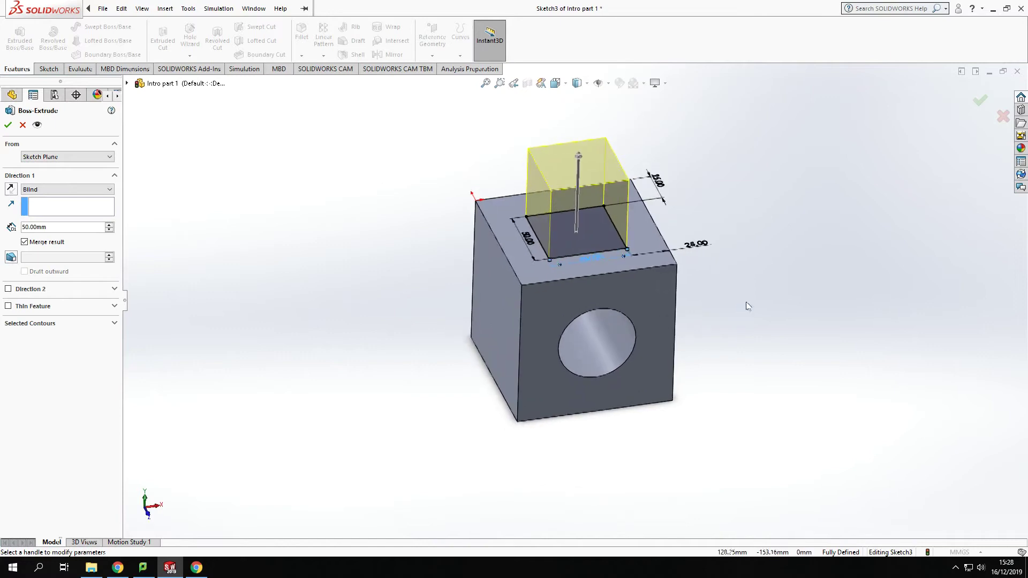
pyautogui.click(8, 126)
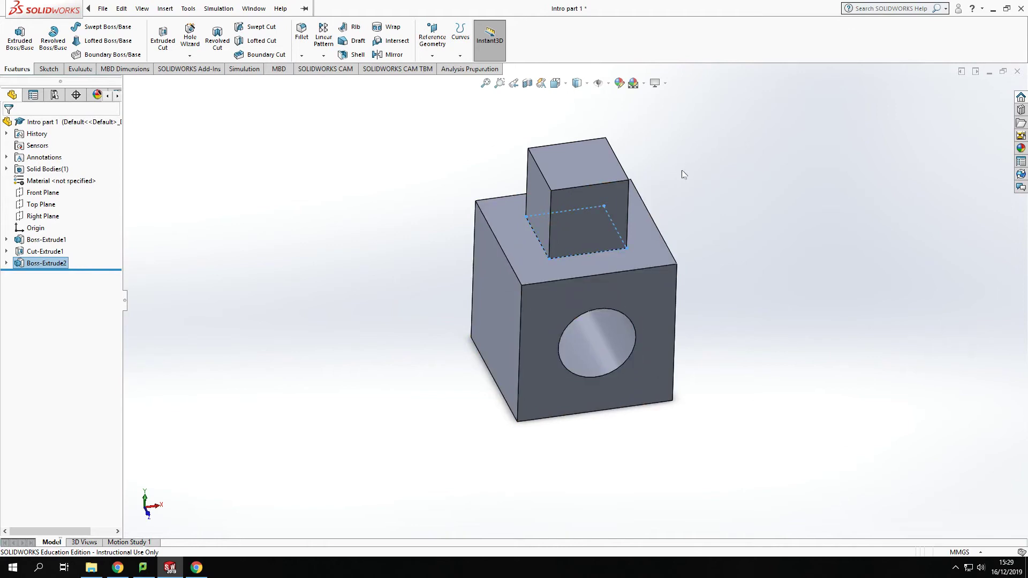
# Round the edges of the block's top face with a 10 mm symmetric constant-size fillet, using full preview
pyautogui.moveTo(676, 176); pyautogui.dragTo(562, 262, button='middle')
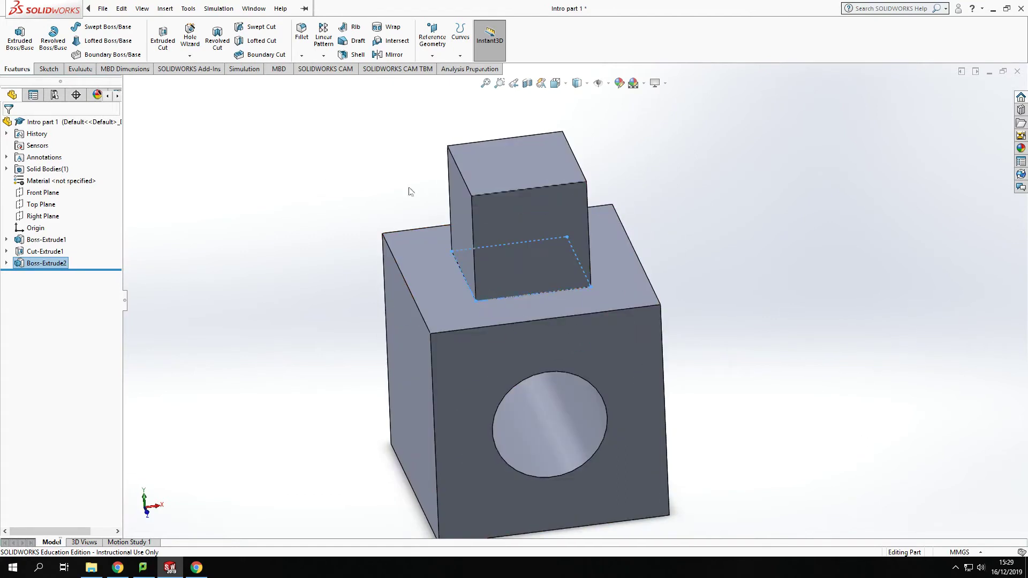
pyautogui.click(339, 124)
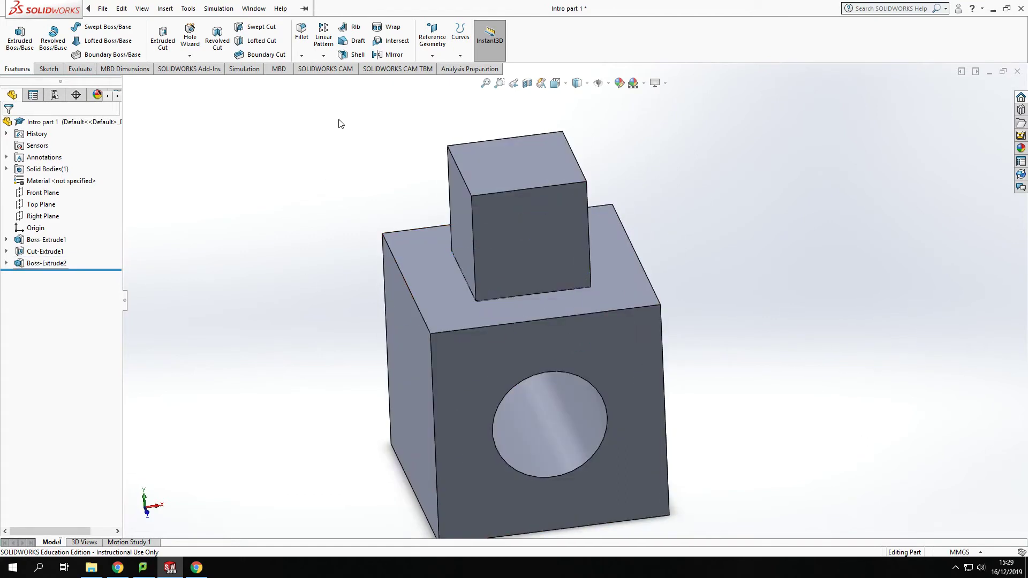
pyautogui.click(302, 32)
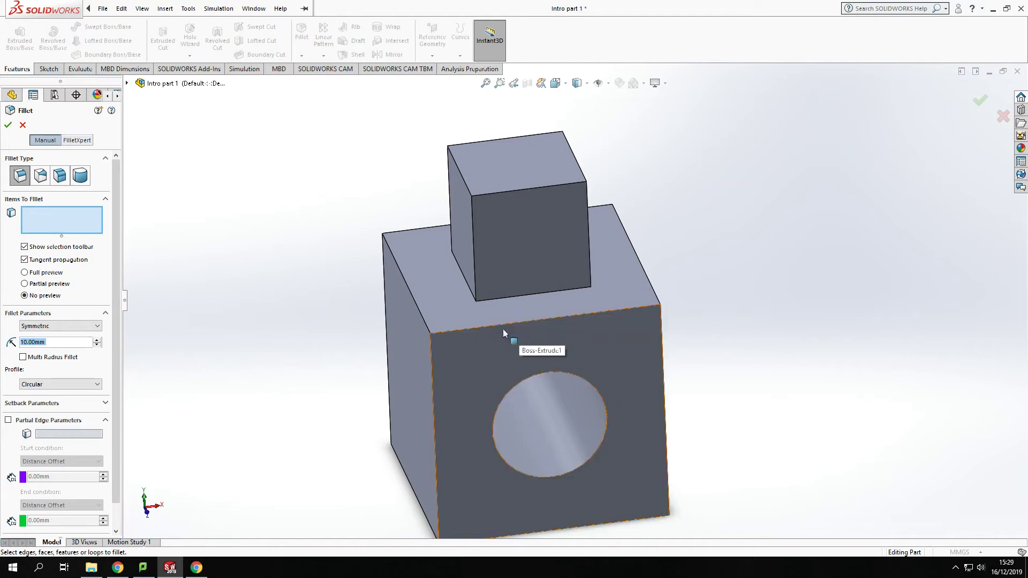
pyautogui.click(436, 472)
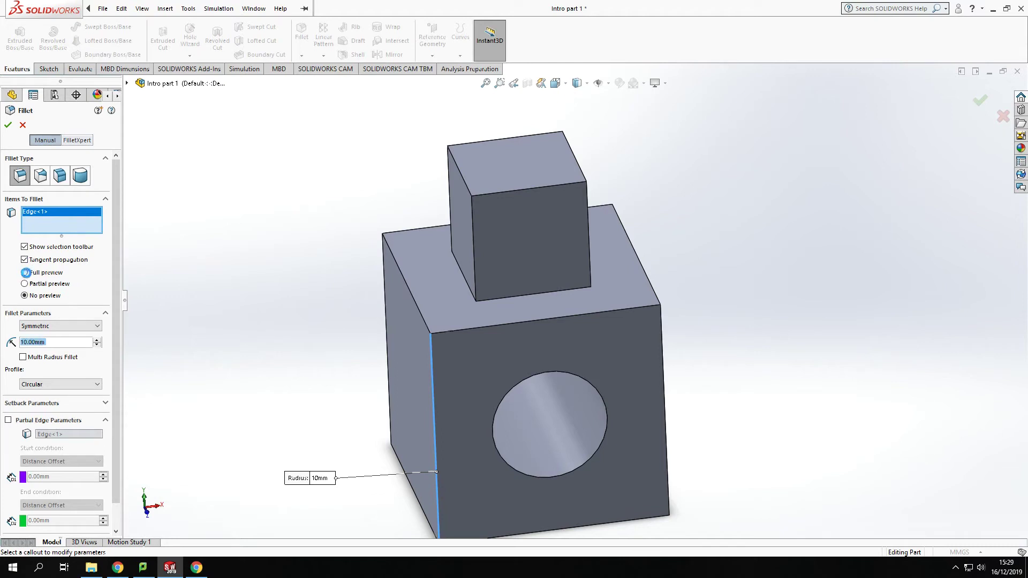
pyautogui.click(25, 273)
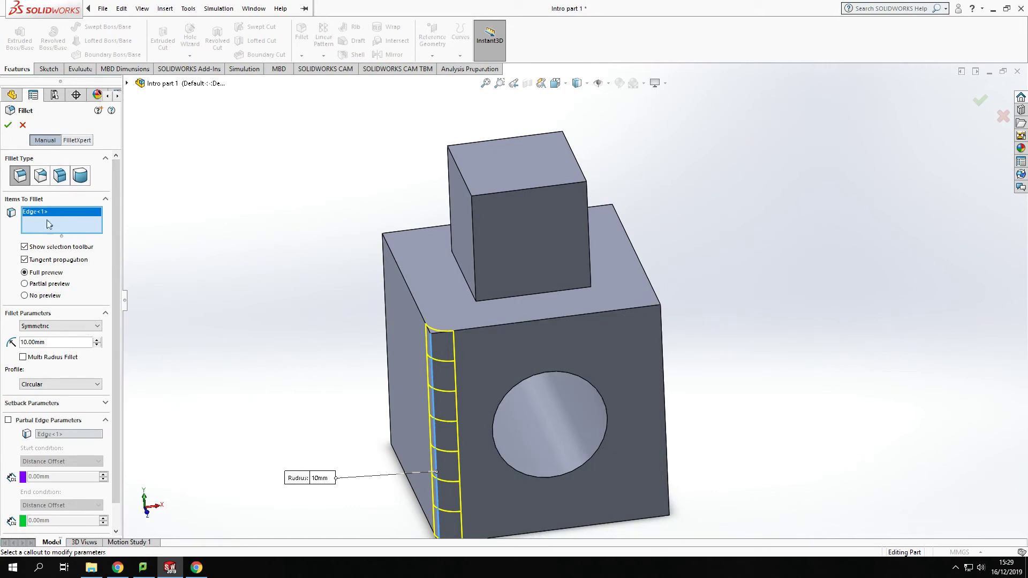
pyautogui.press('Delete')
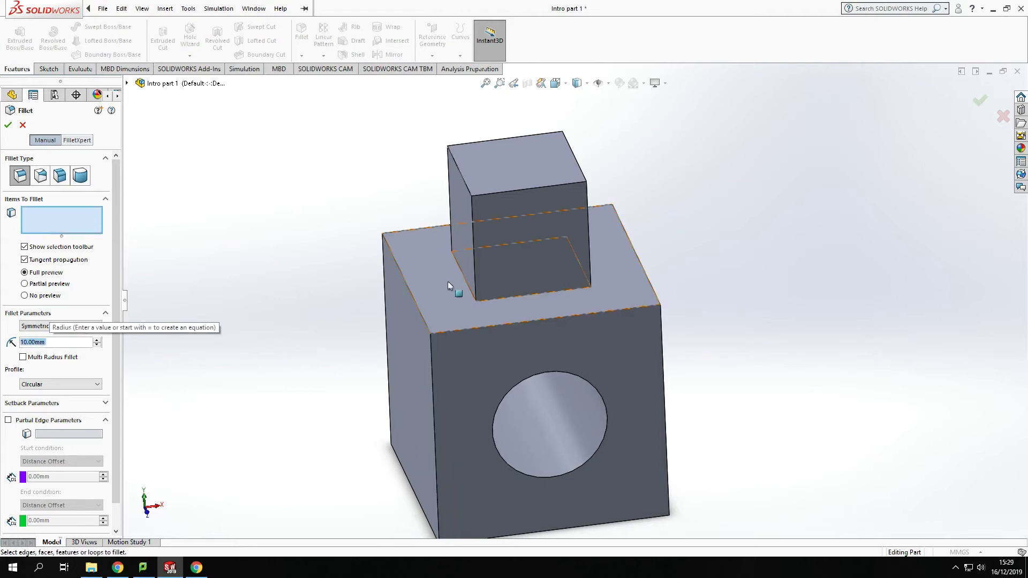
pyautogui.click(448, 289)
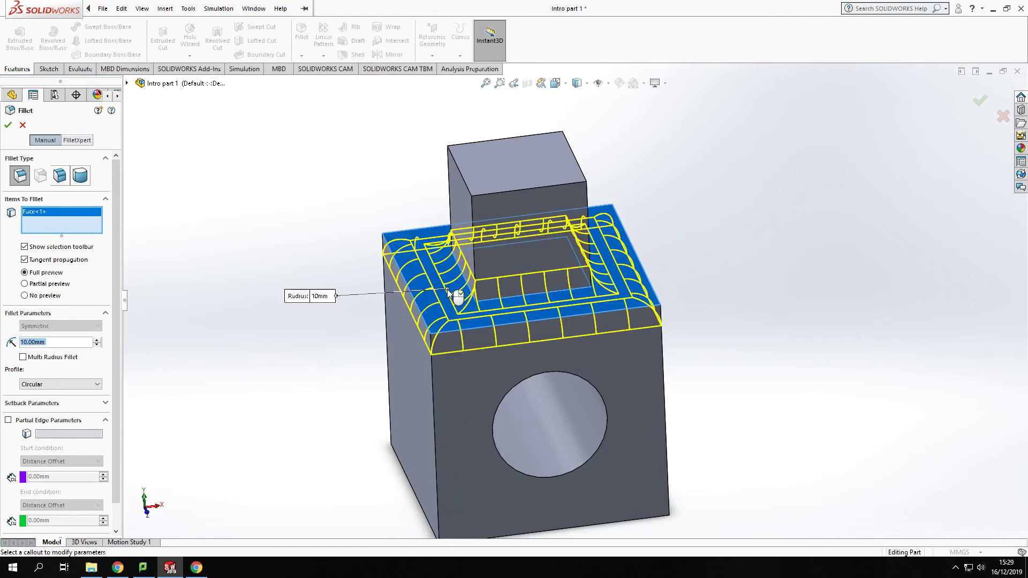
pyautogui.click(8, 127)
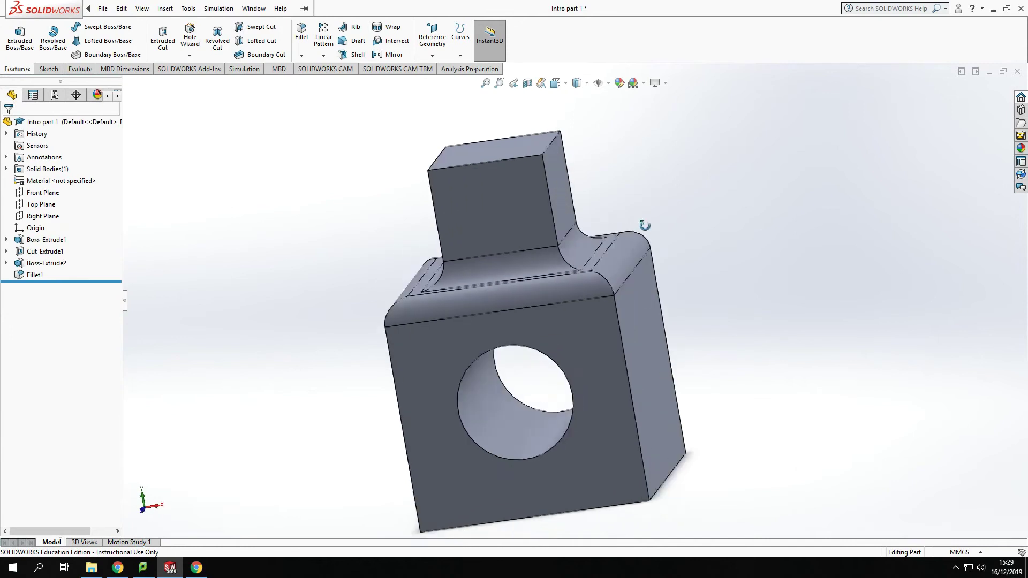
pyautogui.moveTo(644, 225); pyautogui.dragTo(566, 307, button='middle')
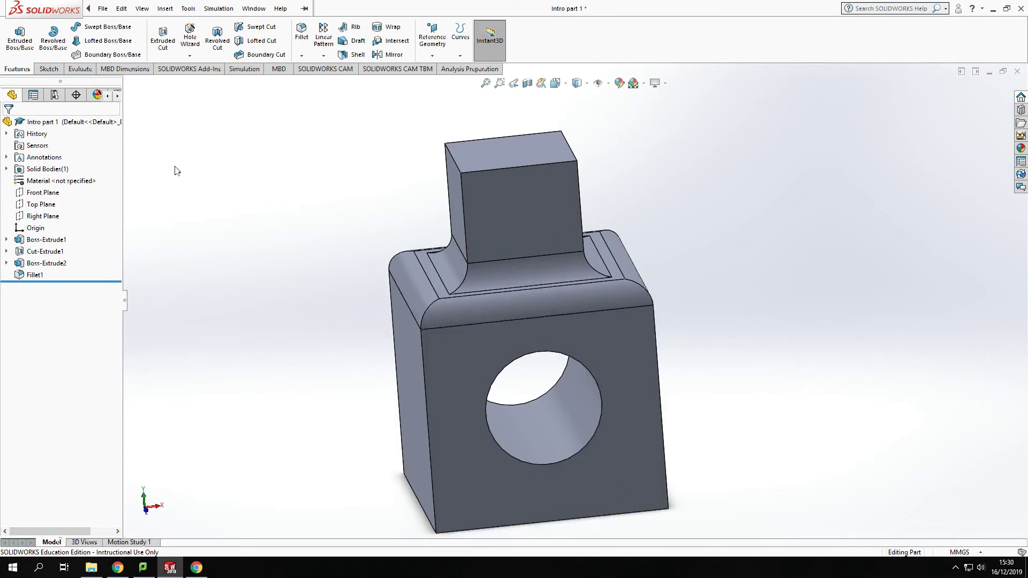
# Start a variable-size fillet on the block's lower front edge and set the radius at its left end (V1) to 20 mm
pyautogui.click(302, 33)
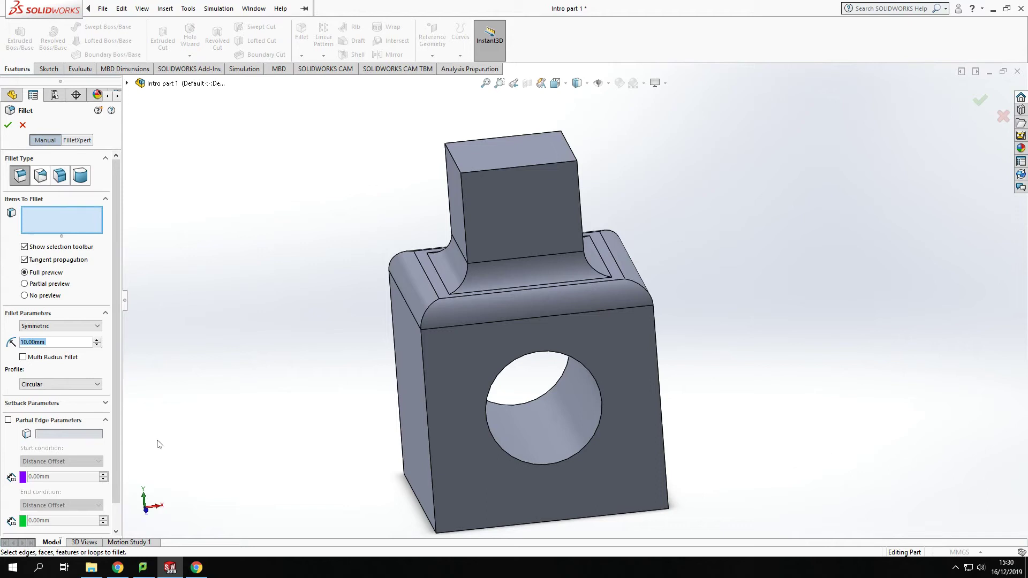
pyautogui.click(40, 175)
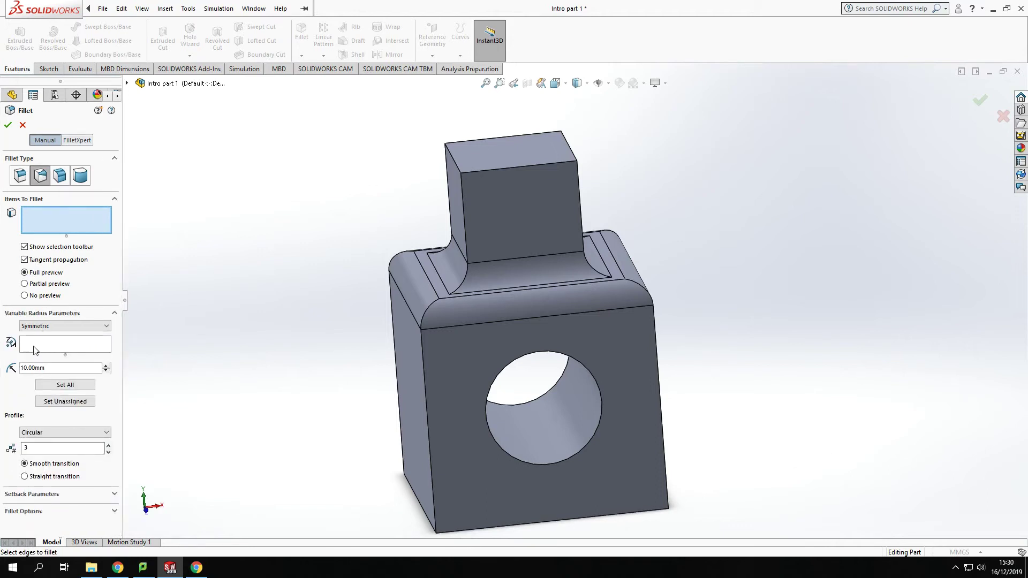
pyautogui.click(500, 527)
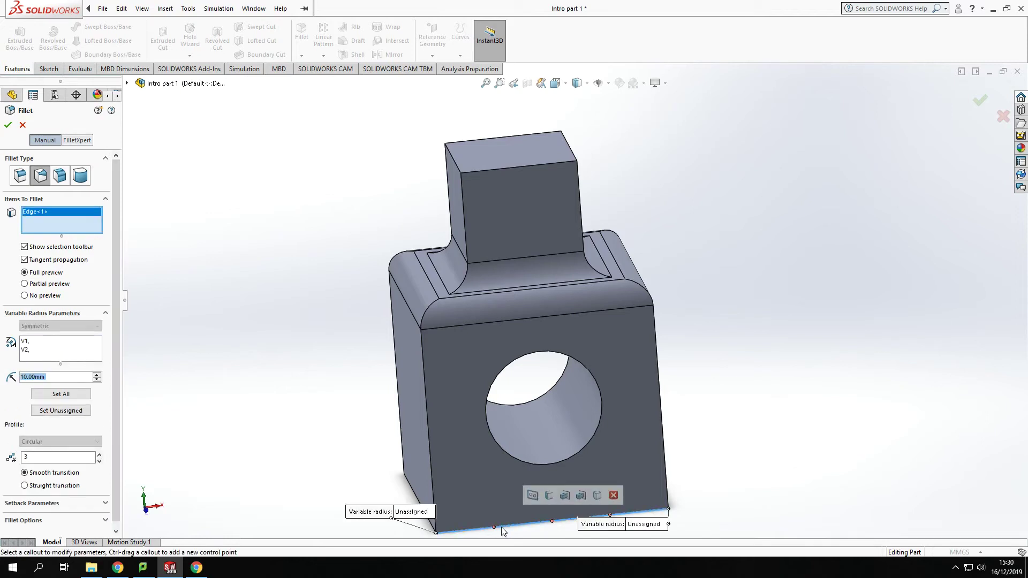
pyautogui.moveTo(255, 428)
pyautogui.mouseDown(button='middle')
pyautogui.moveTo(265, 441)
pyautogui.moveTo(234, 426)
pyautogui.mouseUp(button='middle')
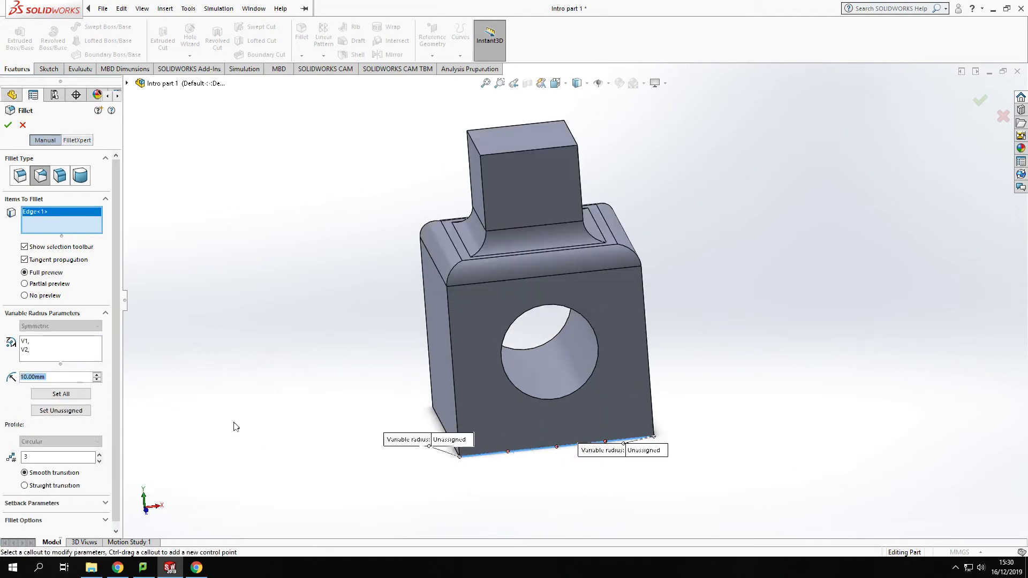
pyautogui.click(30, 342)
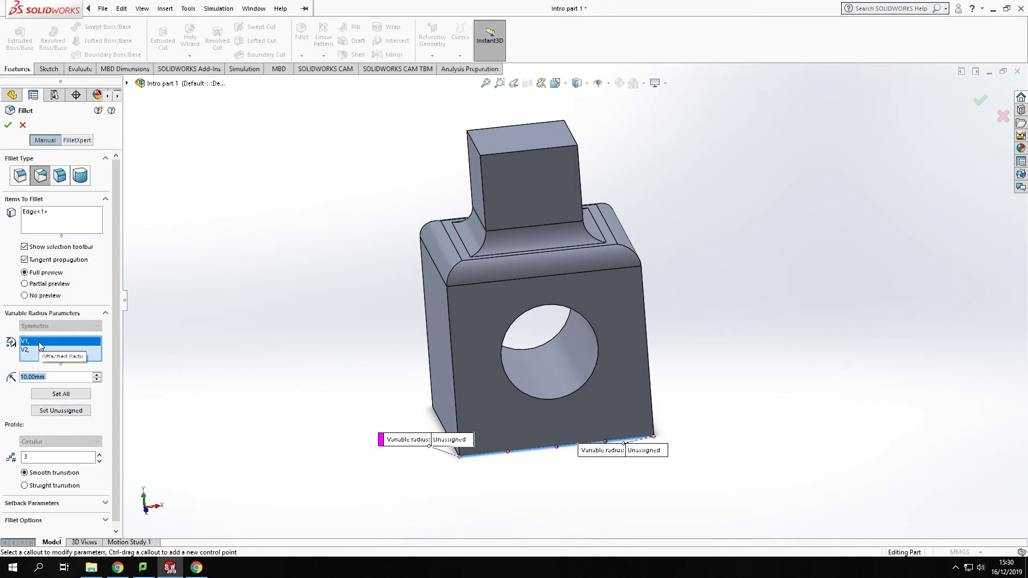
pyautogui.click(98, 376)
pyautogui.click(98, 376)
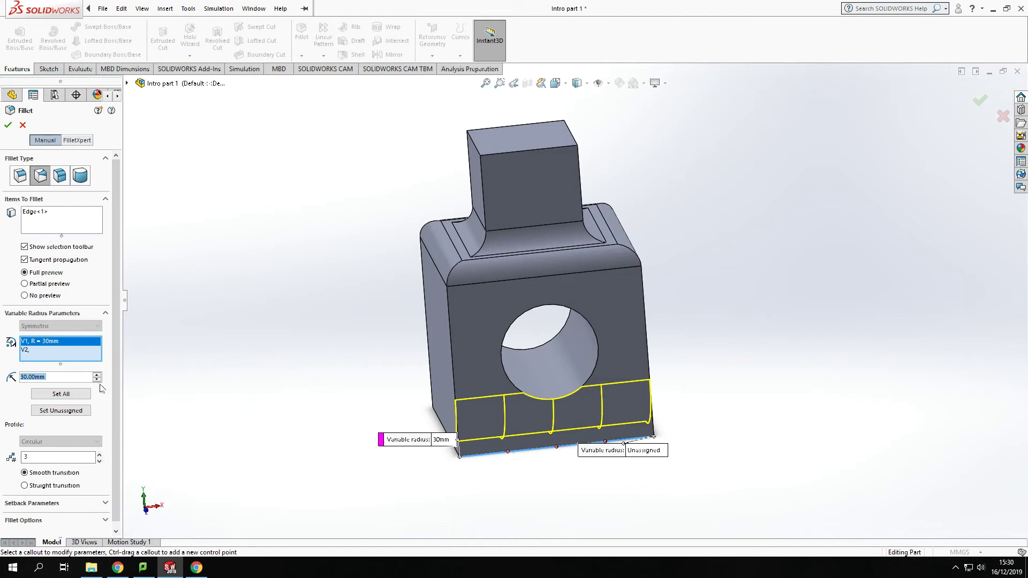
pyautogui.click(97, 380)
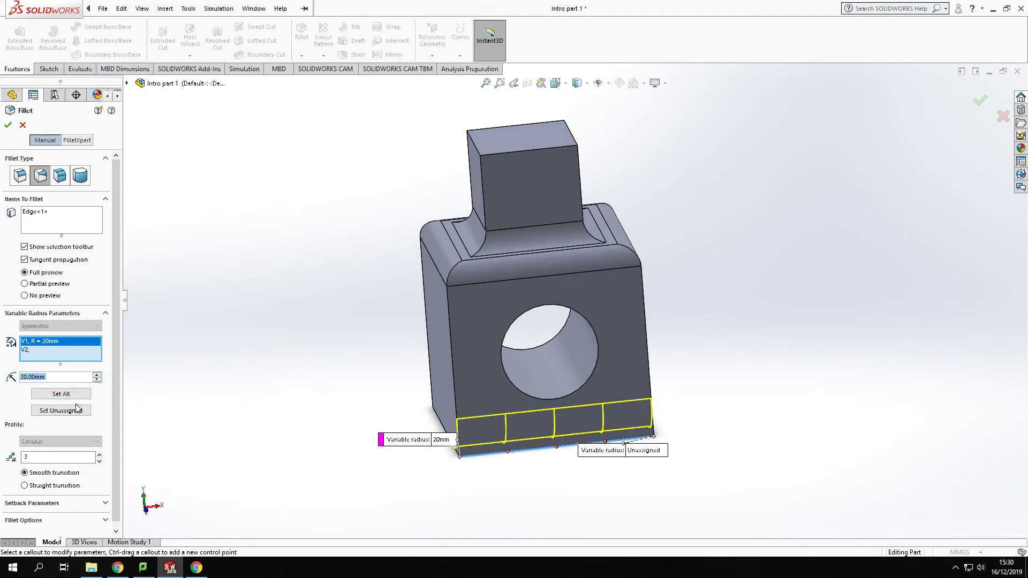
# Set the variable fillet's radius at the edge's right end (V2) to 10 mm and create the fillet
pyautogui.click(43, 351)
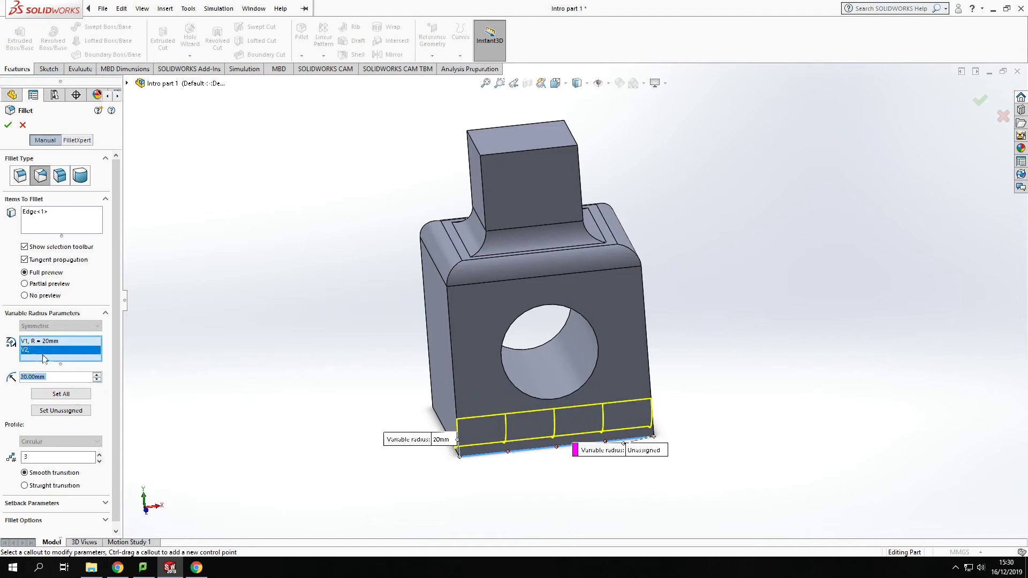
pyautogui.click(98, 380)
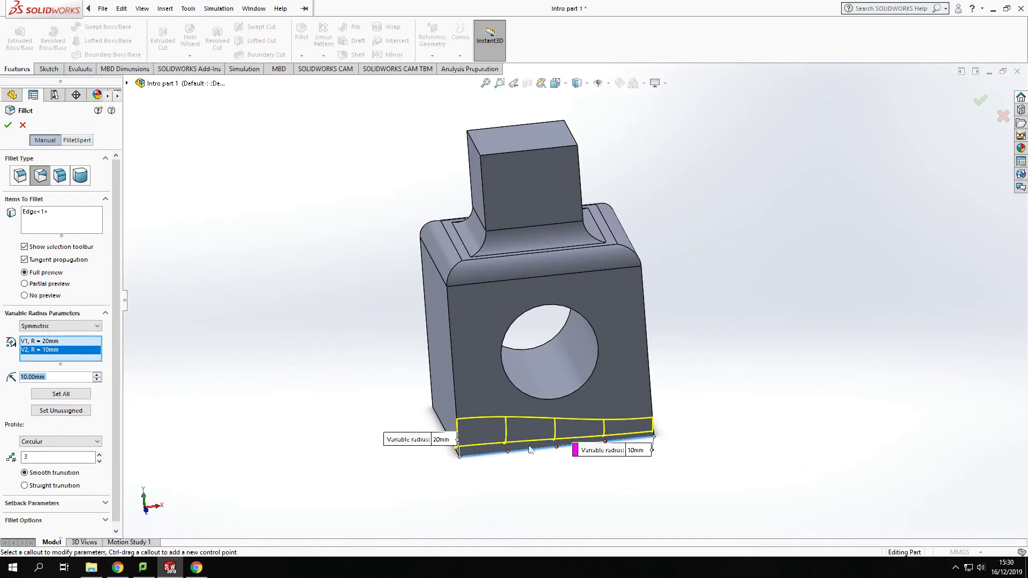
pyautogui.moveTo(643, 480); pyautogui.dragTo(1, 171, button='middle')
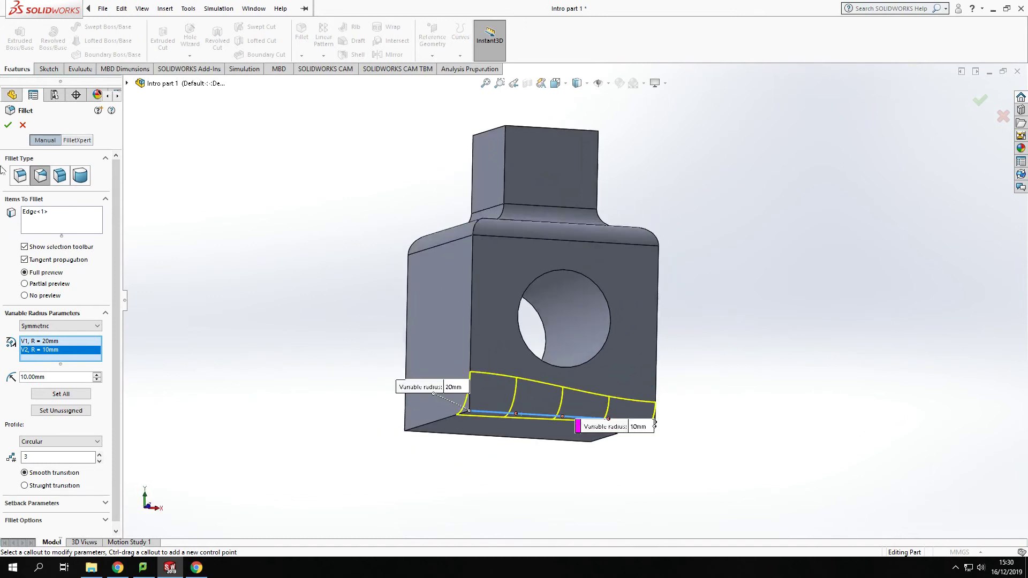
pyautogui.click(8, 126)
pyautogui.moveTo(783, 381); pyautogui.dragTo(669, 364, button='middle')
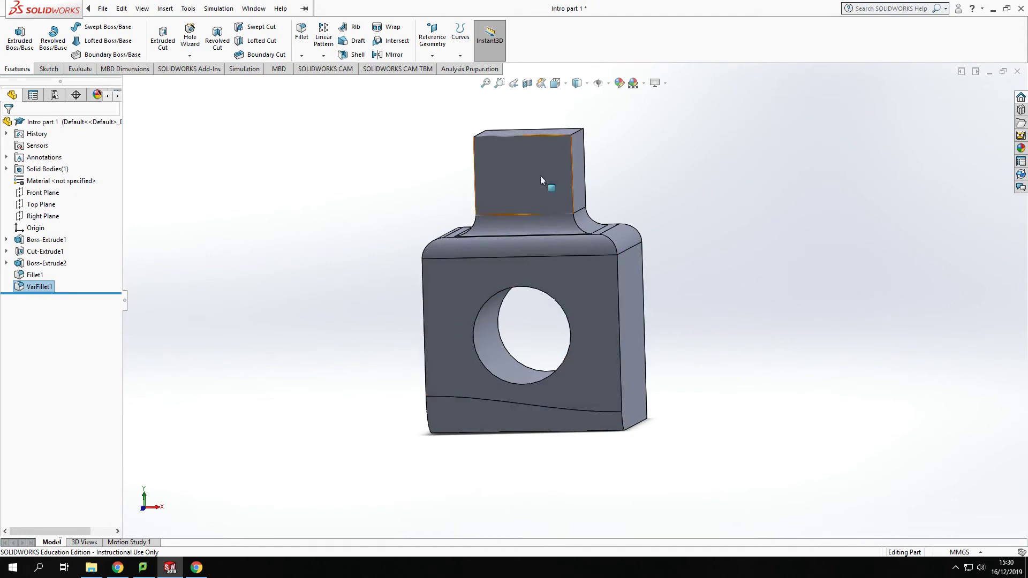
# Add a full round fillet over the upper cube, with its top as the center face and its left and right faces as side faces
pyautogui.scroll(-3, 658, 178)
pyautogui.moveTo(634, 222)
pyautogui.mouseDown(button='middle')
pyautogui.moveTo(654, 241)
pyautogui.moveTo(640, 211)
pyautogui.mouseUp(button='middle')
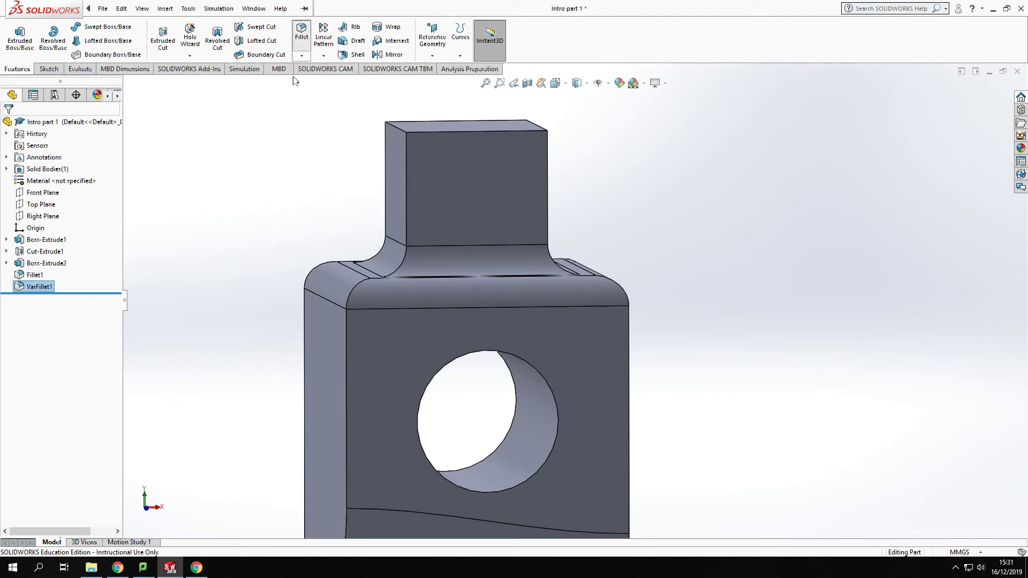
pyautogui.click(301, 32)
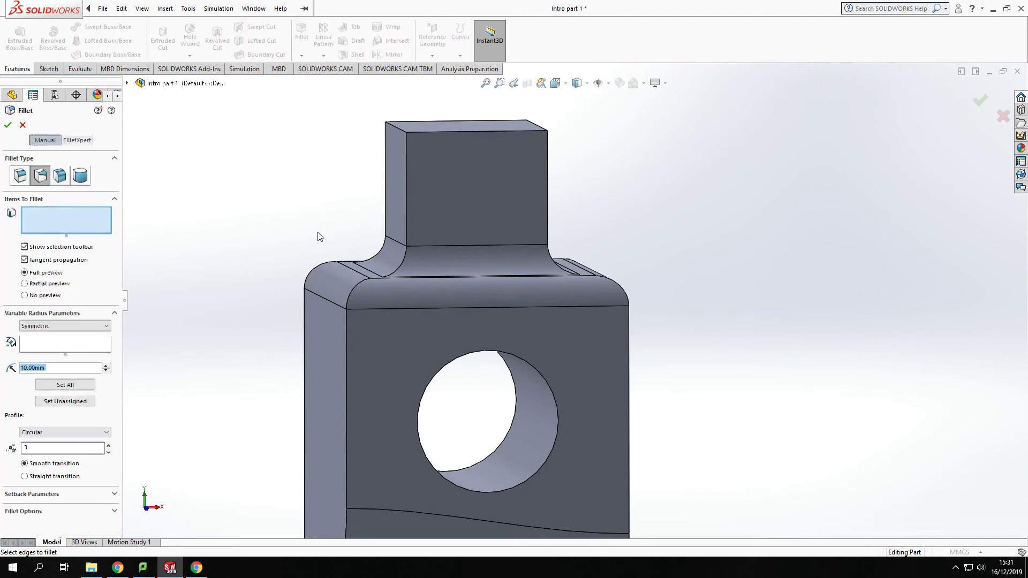
pyautogui.click(79, 181)
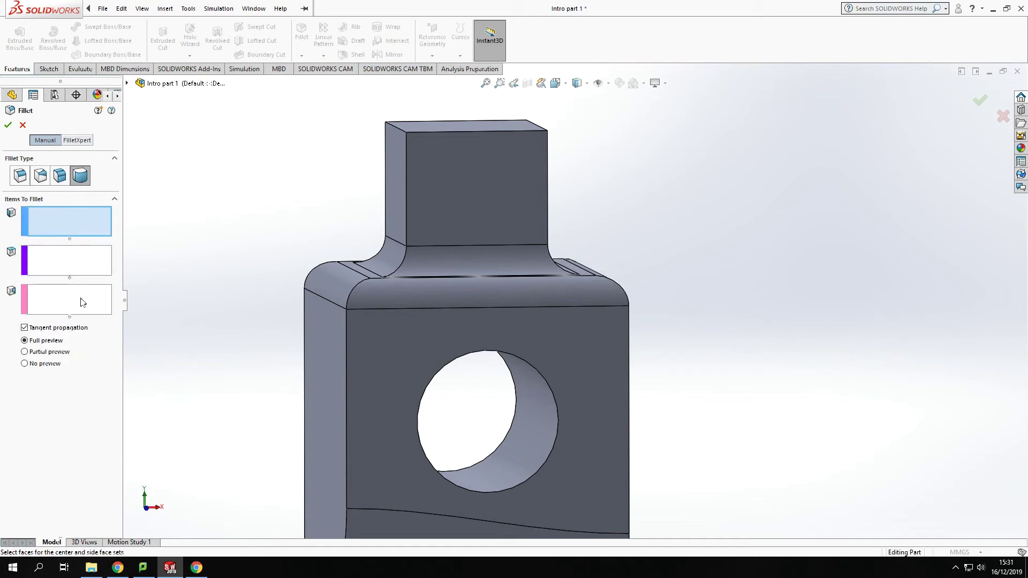
pyautogui.click(395, 162)
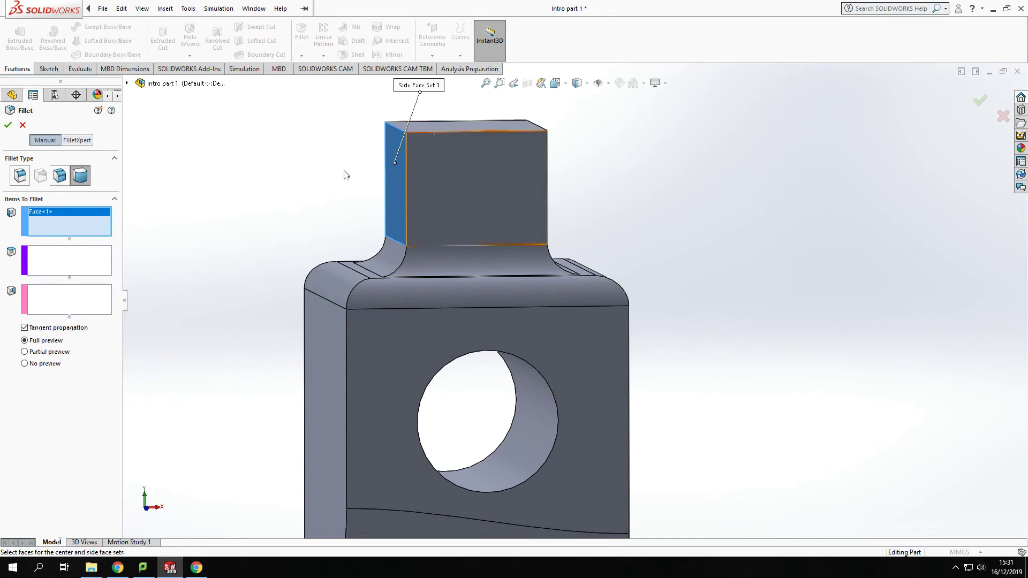
pyautogui.click(87, 258)
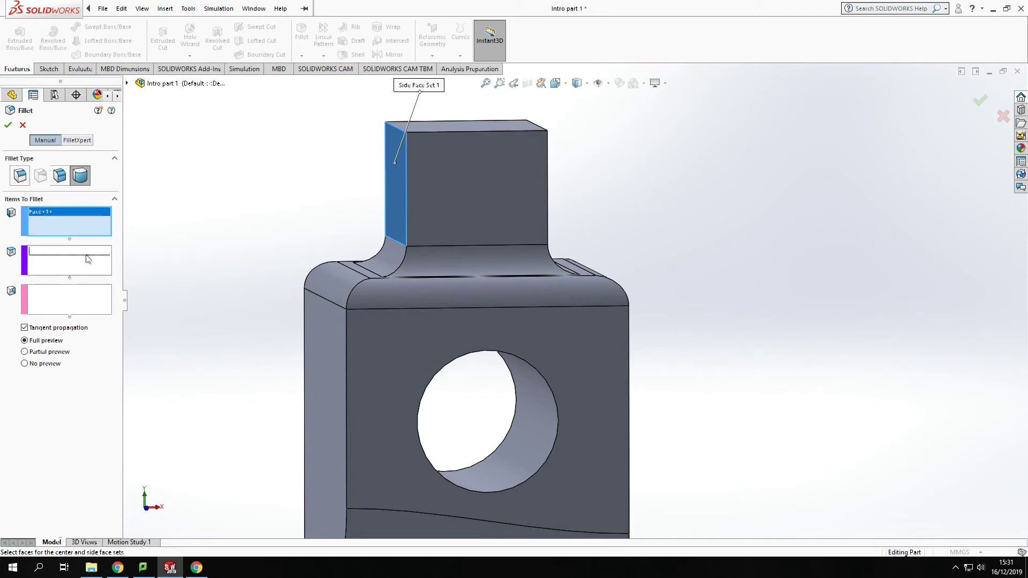
pyautogui.click(499, 125)
pyautogui.moveTo(687, 172); pyautogui.dragTo(643, 172, button='middle')
pyautogui.click(84, 289)
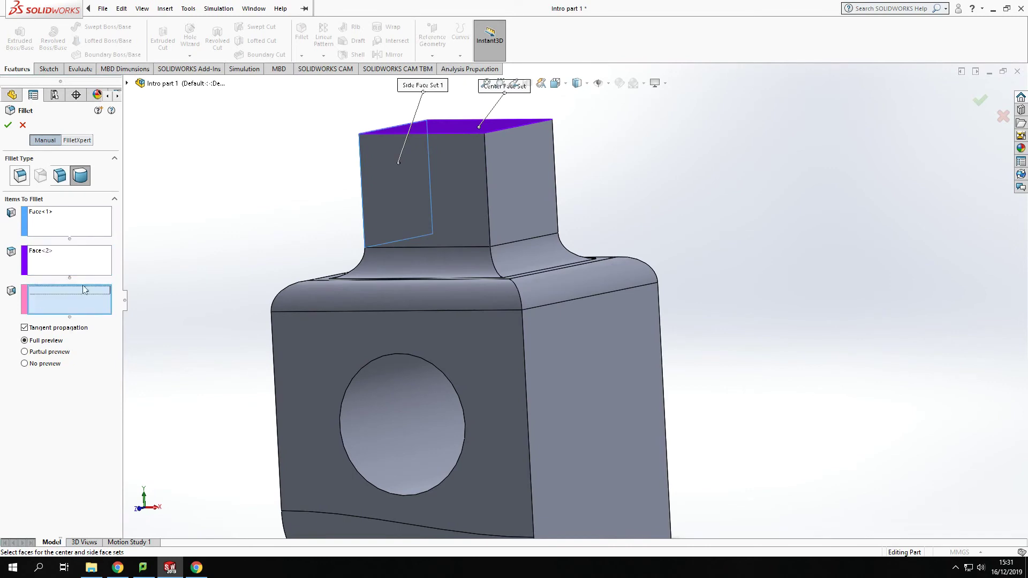
pyautogui.click(557, 168)
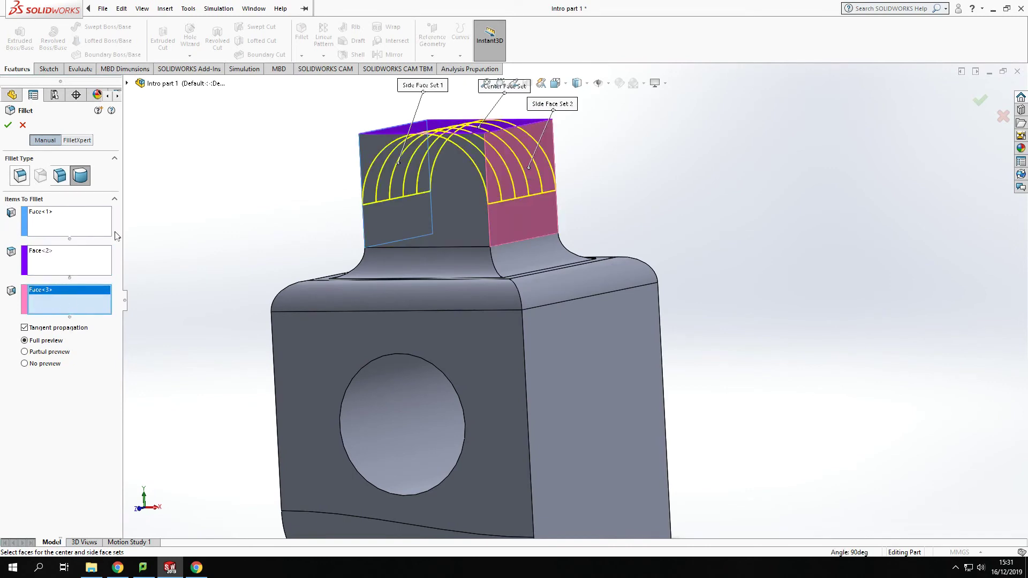
pyautogui.moveTo(141, 232); pyautogui.dragTo(379, 211, button='middle')
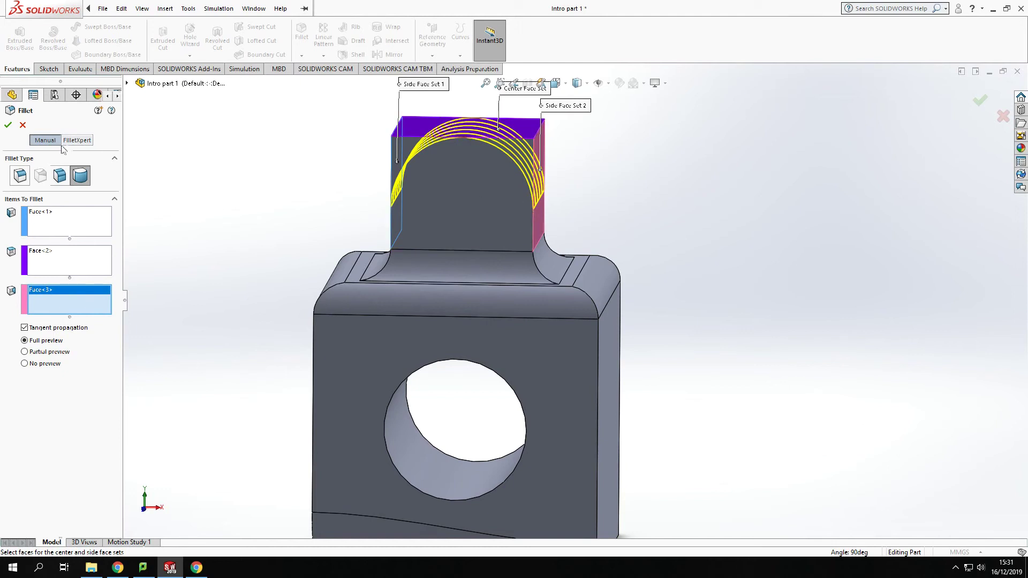
pyautogui.click(8, 129)
# Delete the three fillet features Fillet1, VarFillet1 and Fillet2 from the part
pyautogui.moveTo(335, 188); pyautogui.dragTo(482, 294, button='middle')
pyautogui.scroll(3, 666, 278)
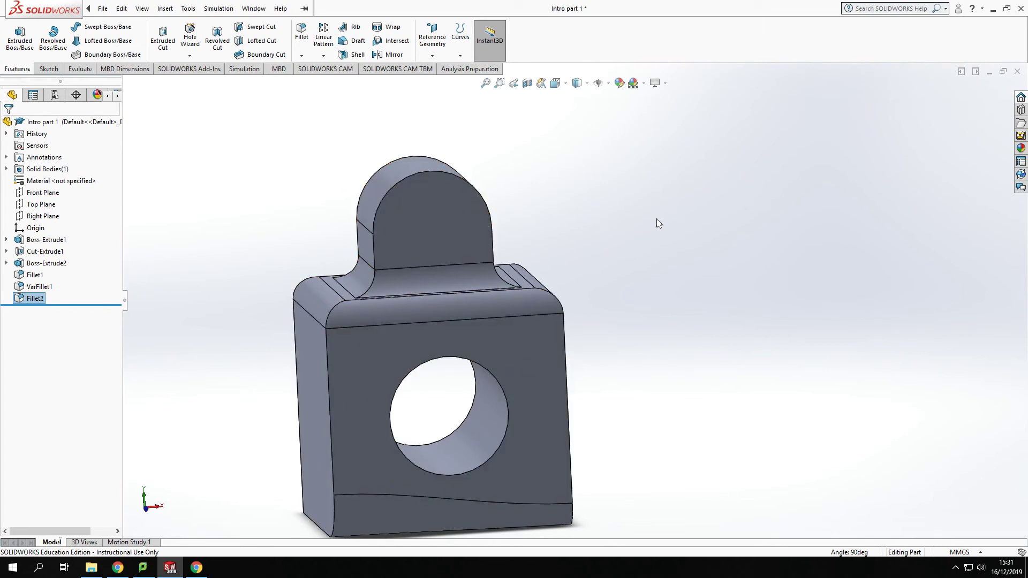
pyautogui.moveTo(618, 190); pyautogui.dragTo(682, 182, button='middle')
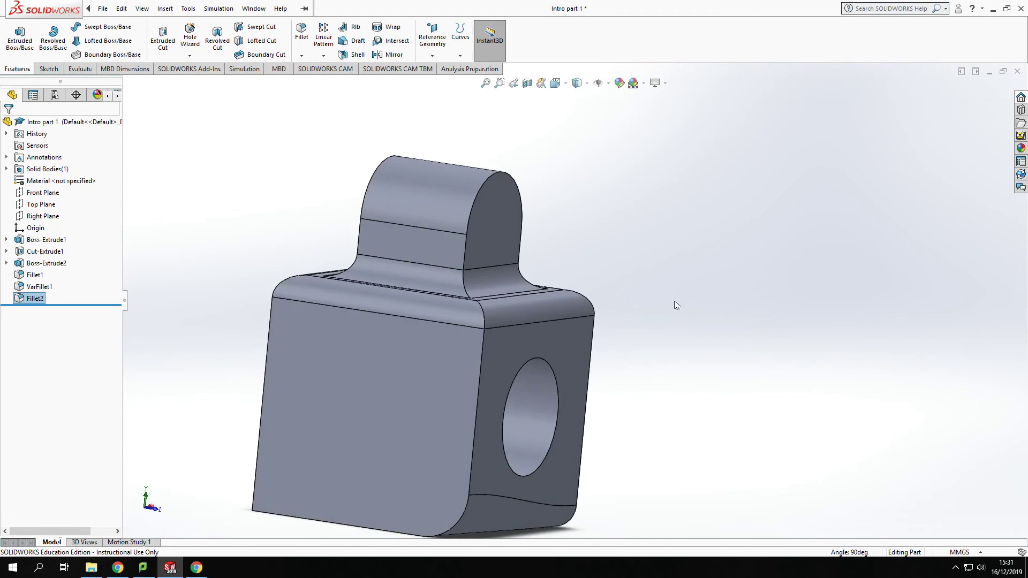
pyautogui.scroll(2, 675, 303)
pyautogui.scroll(-2, 675, 303)
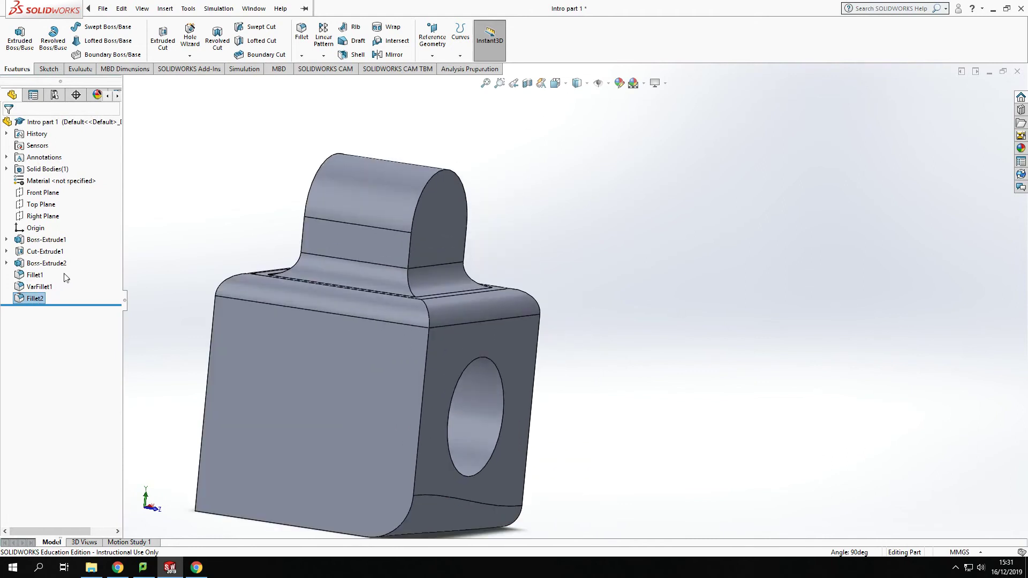
pyautogui.moveTo(63, 274); pyautogui.dragTo(32, 304)
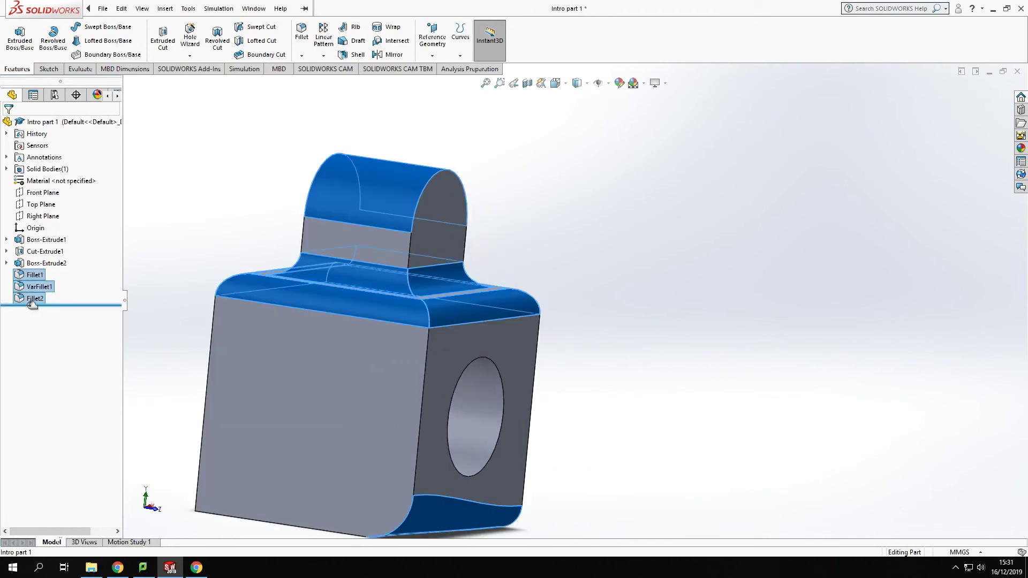
pyautogui.press('Delete')
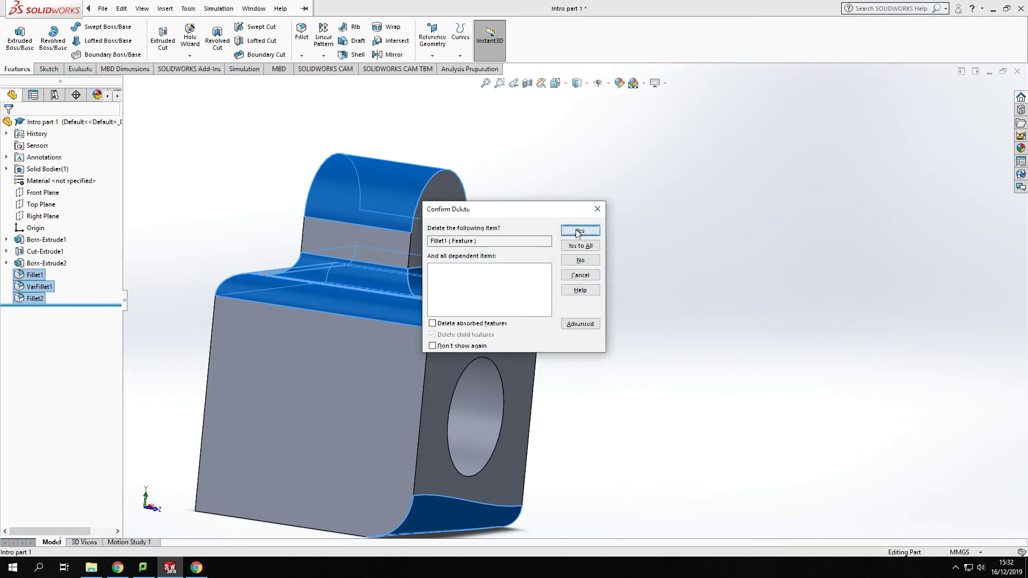
pyautogui.click(575, 233)
pyautogui.click(579, 232)
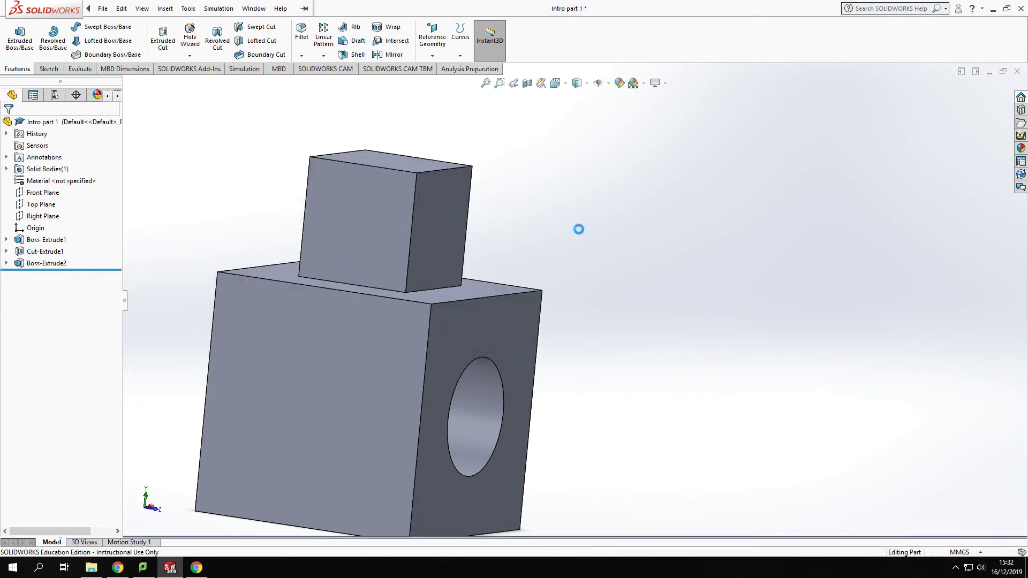
pyautogui.moveTo(583, 231); pyautogui.dragTo(360, 294, button='middle')
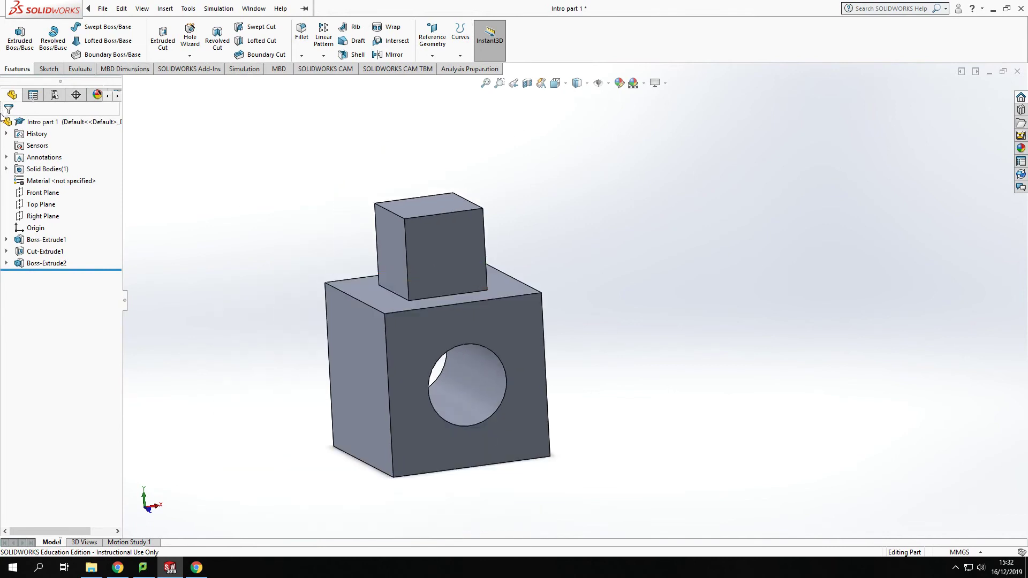
# Start a chamfer of the distance-distance type, trying the asymmetric option before returning to symmetric
pyautogui.click(302, 56)
pyautogui.click(321, 81)
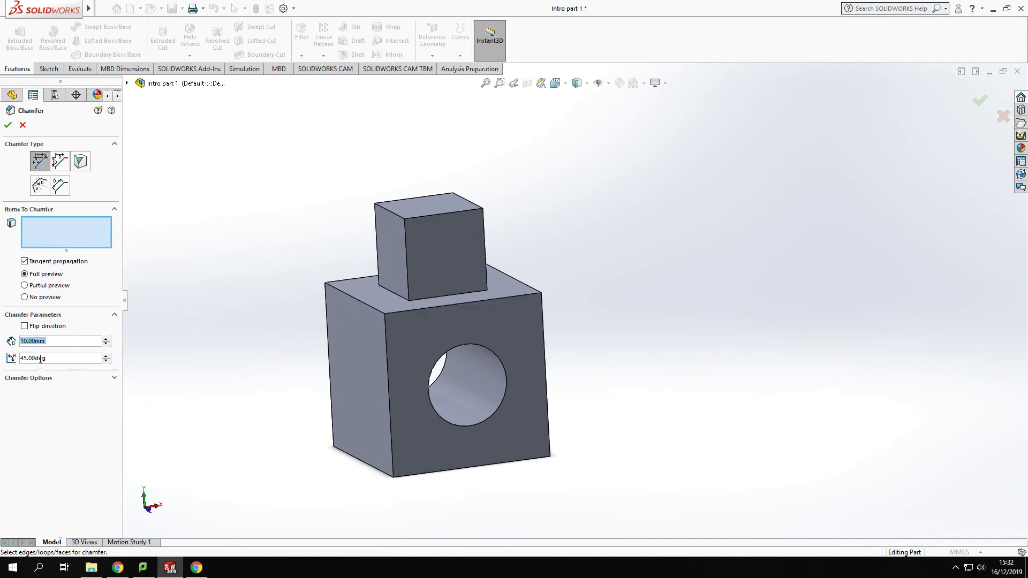
pyautogui.click(60, 161)
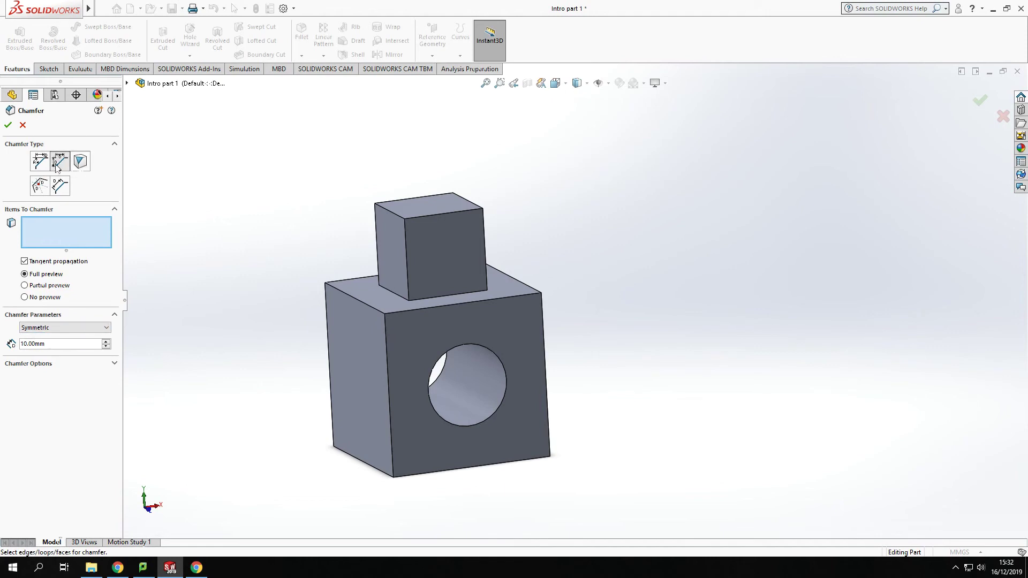
pyautogui.click(103, 328)
pyautogui.click(82, 345)
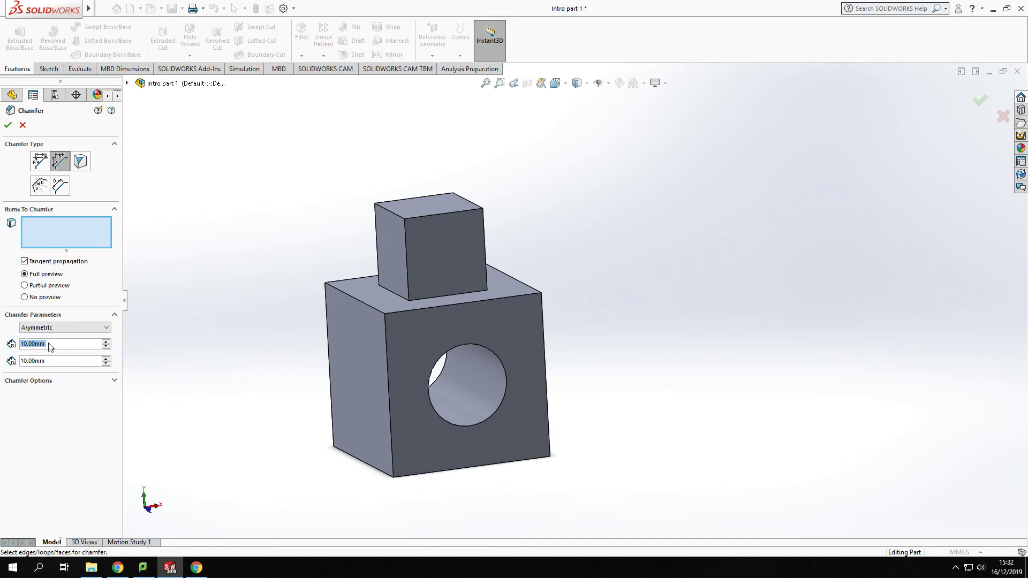
pyautogui.click(81, 328)
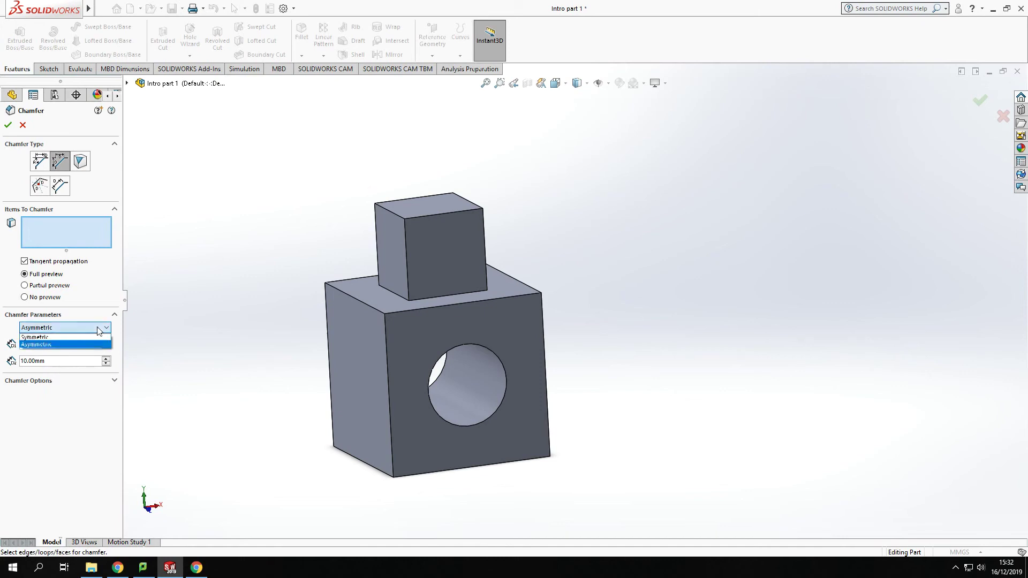
pyautogui.click(69, 336)
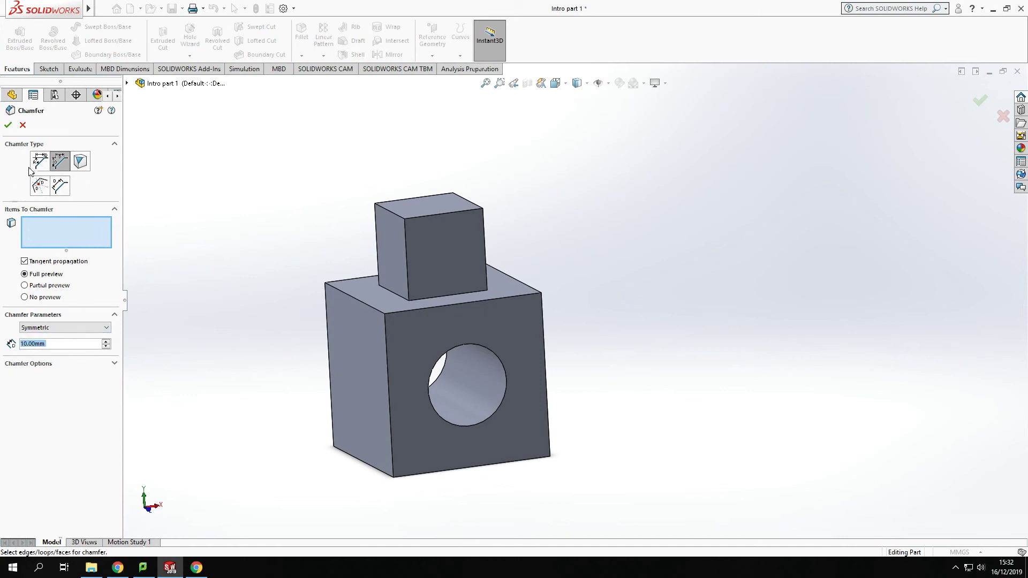
# Switch to a vertex chamfer on the upper cube's near top corner and move its distance callout clear of the model
pyautogui.click(84, 164)
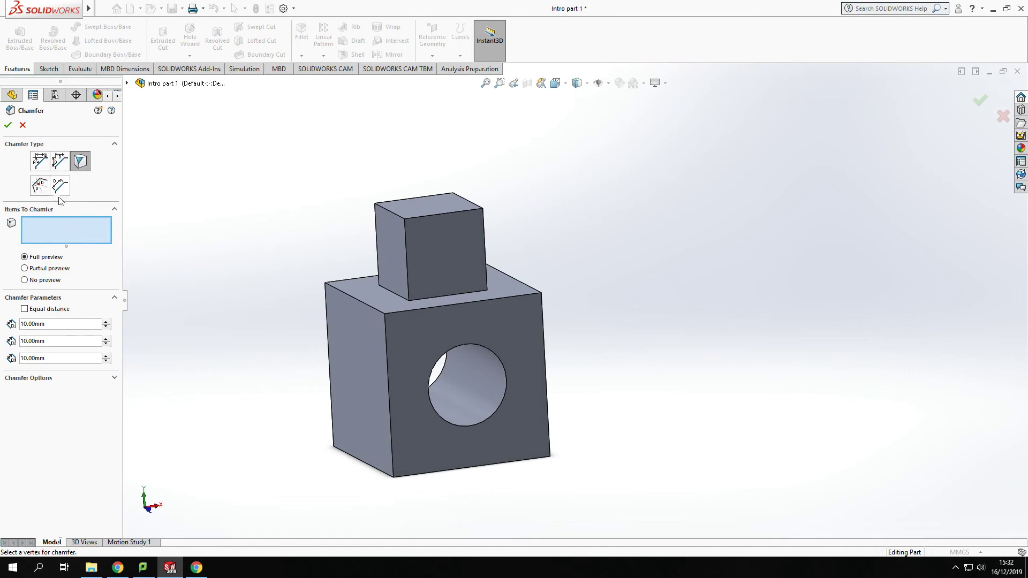
pyautogui.moveTo(383, 476)
pyautogui.mouseDown(button='middle')
pyautogui.moveTo(386, 447)
pyautogui.moveTo(390, 476)
pyautogui.mouseUp(button='middle')
pyautogui.click(411, 225)
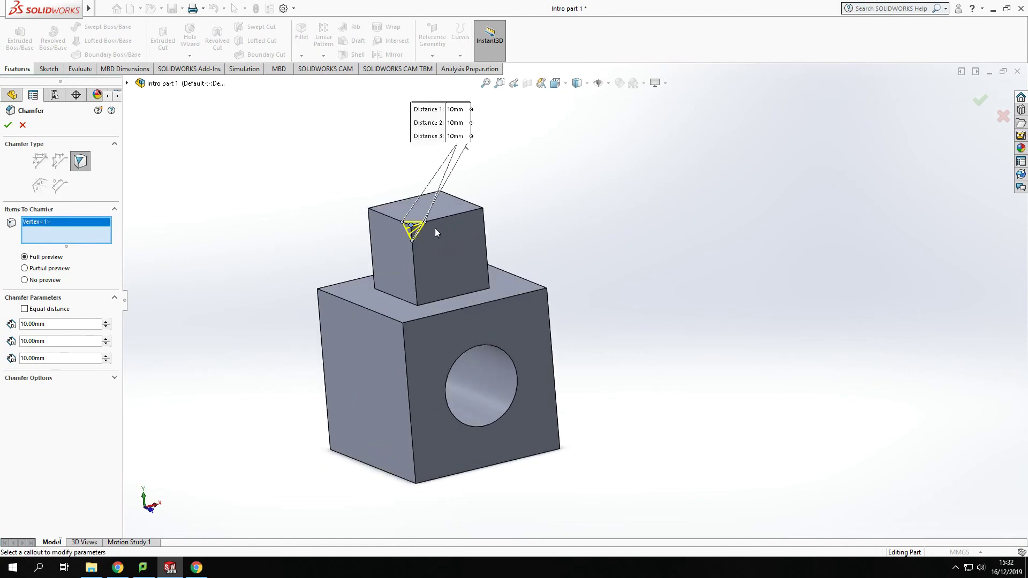
pyautogui.scroll(-4, 437, 229)
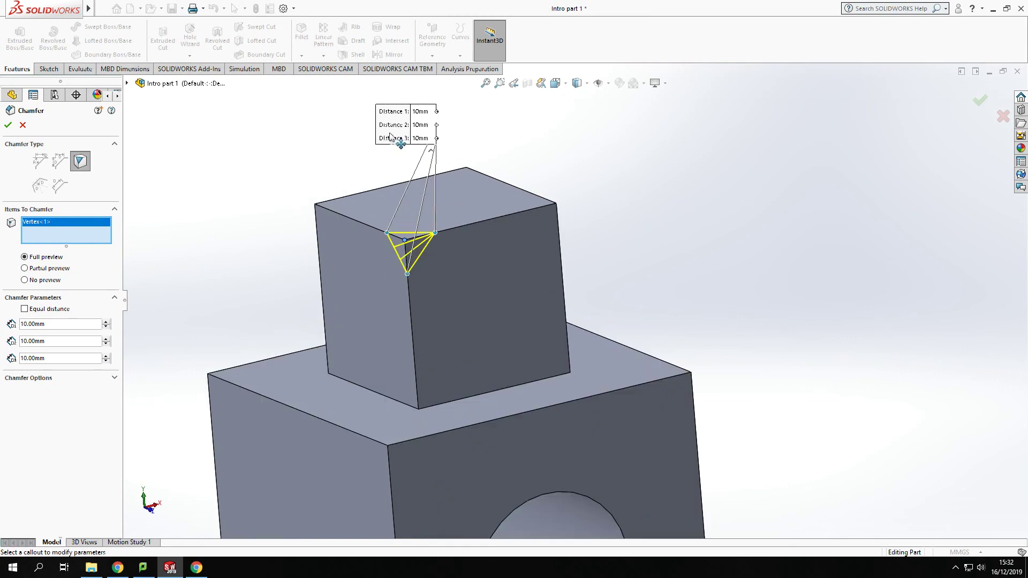
pyautogui.moveTo(387, 127); pyautogui.dragTo(204, 139)
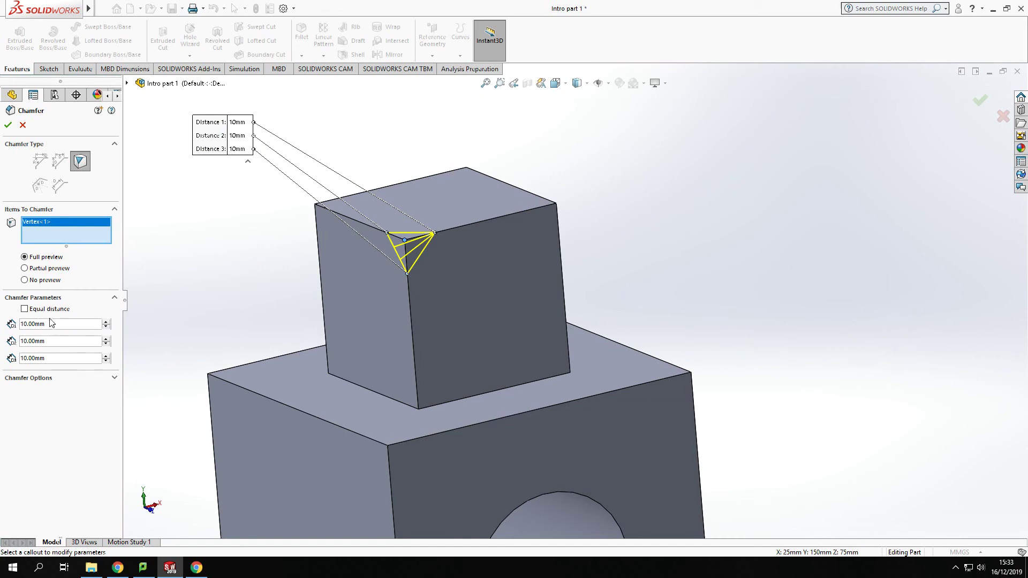
# Set Distance 1 and Distance 3 of the vertex chamfer to 20 mm each and create the chamfer
pyautogui.click(239, 122)
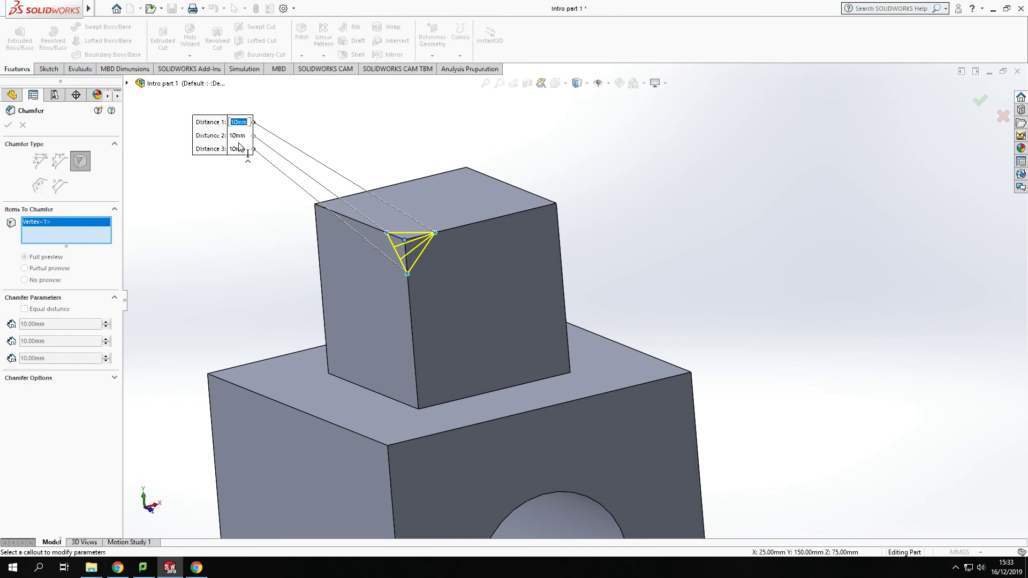
pyautogui.write('20')
pyautogui.press('Return')
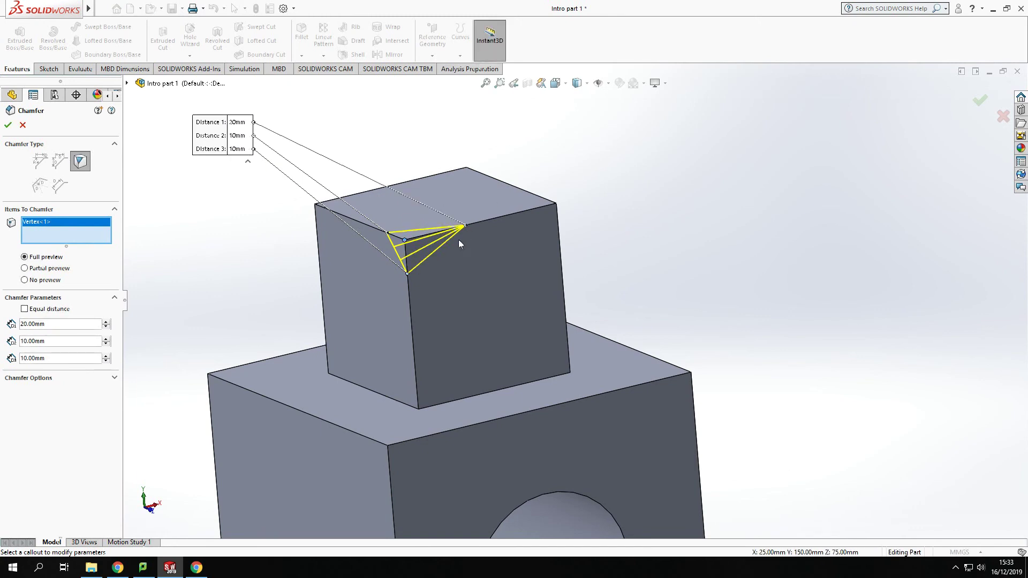
pyautogui.click(237, 149)
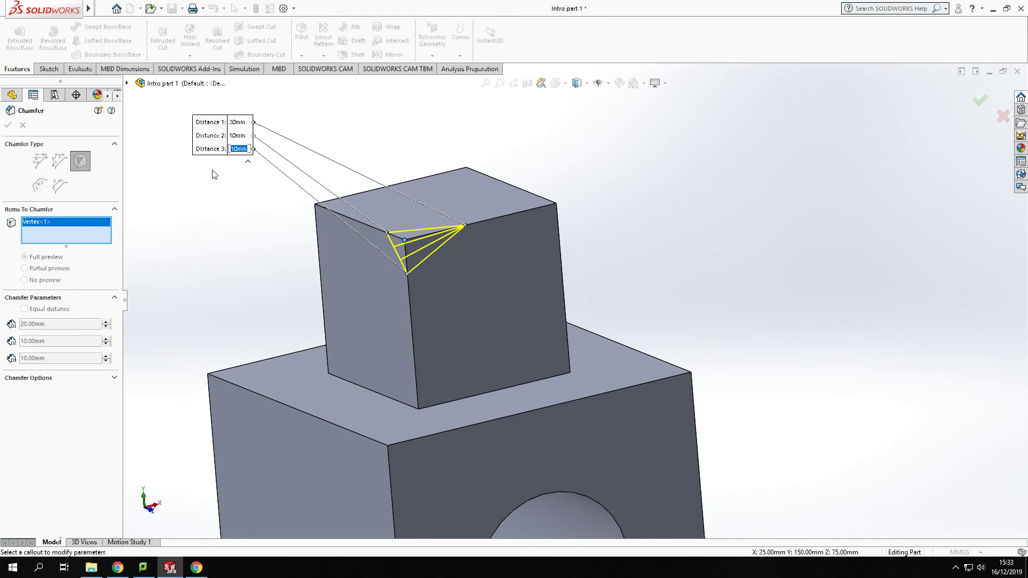
pyautogui.write('20')
pyautogui.press('Return')
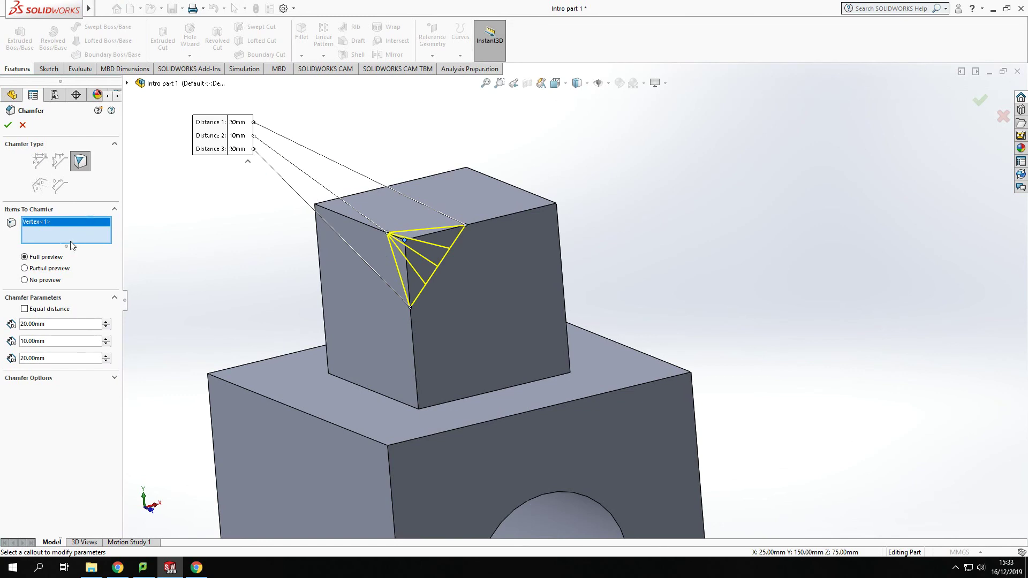
pyautogui.click(11, 127)
pyautogui.moveTo(620, 241); pyautogui.dragTo(724, 299, button='middle')
pyautogui.click(643, 231)
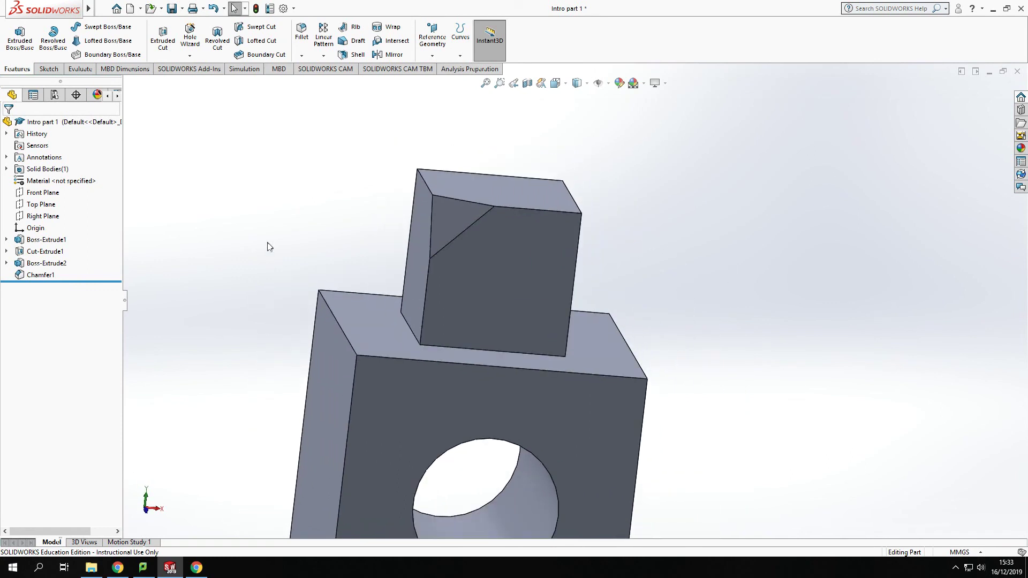
# Start an angle-distance chamfer on the left edge of the large block's top face with a distance of 15 mm
pyautogui.click(302, 56)
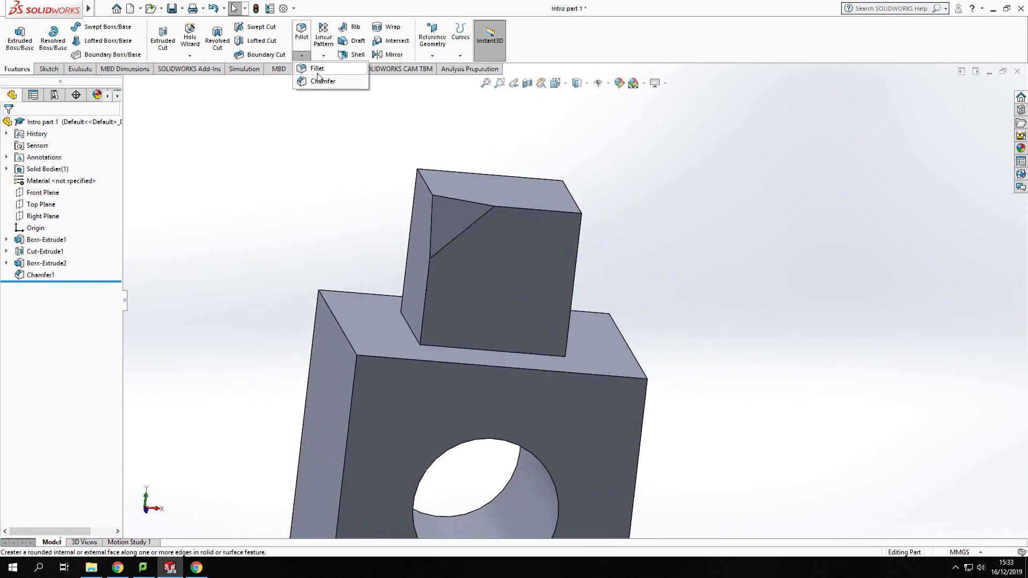
pyautogui.click(324, 81)
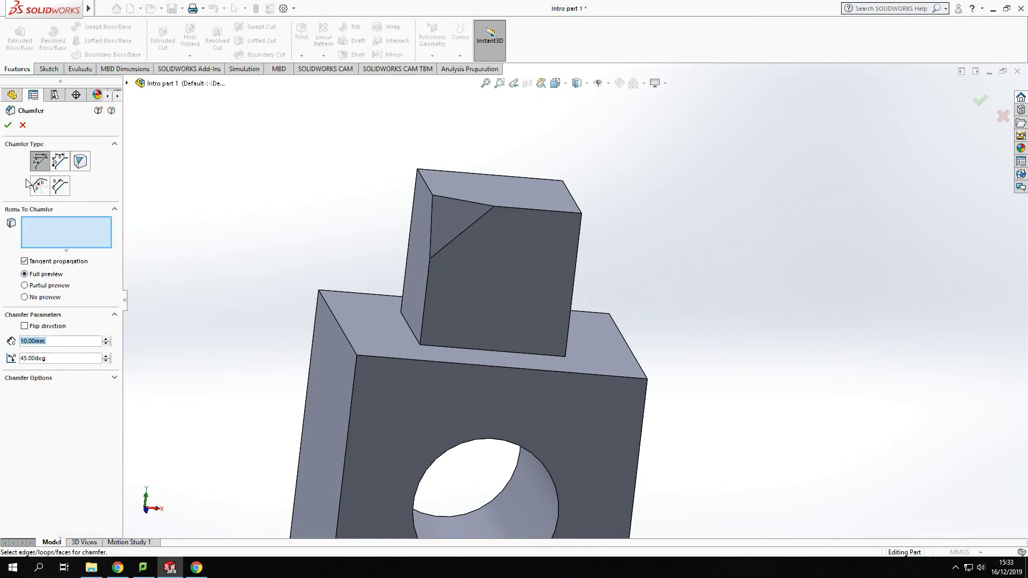
pyautogui.click(317, 328)
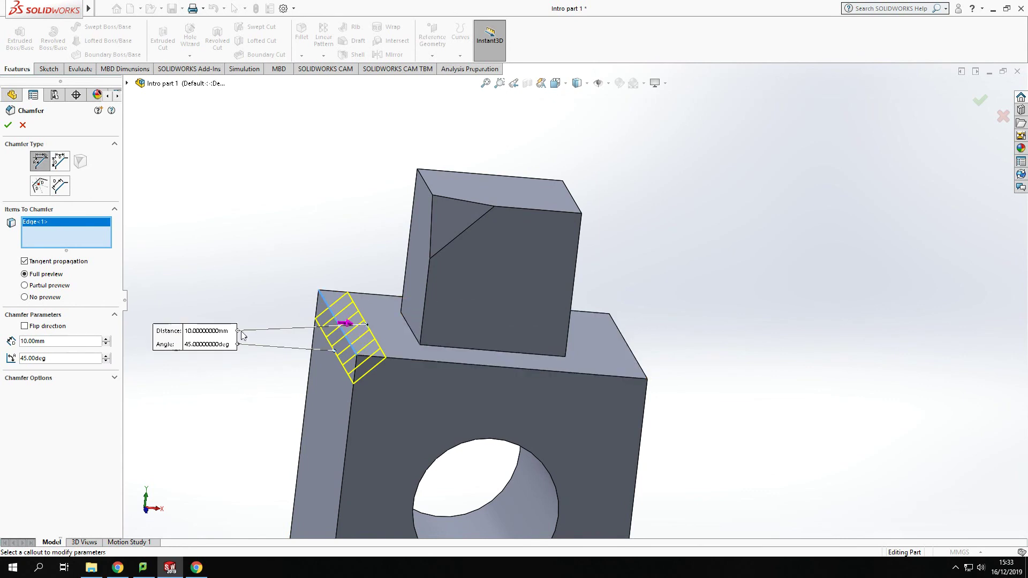
pyautogui.moveTo(61, 341); pyautogui.dragTo(5, 343)
pyautogui.write('15')
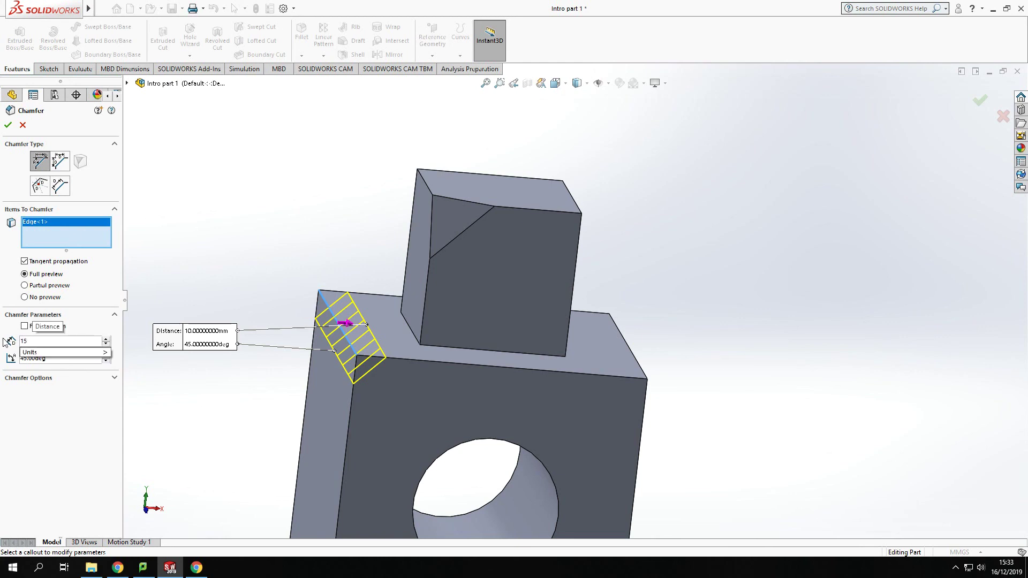
pyautogui.press('Return')
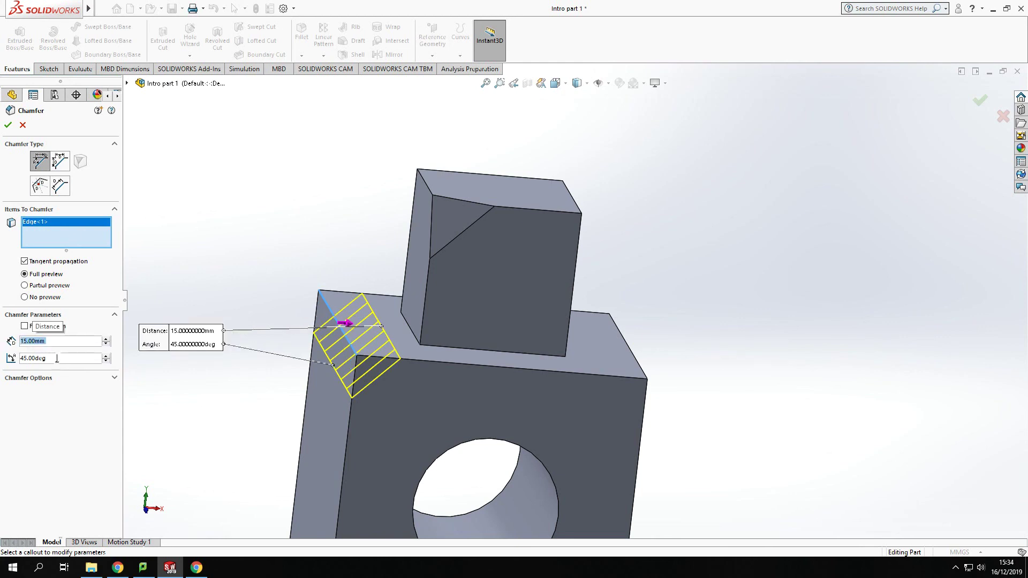
# Try a chamfer angle of 30 degrees on the block's edge
pyautogui.moveTo(57, 358); pyautogui.dragTo(1, 358)
pyautogui.write('30')
pyautogui.press('Return')
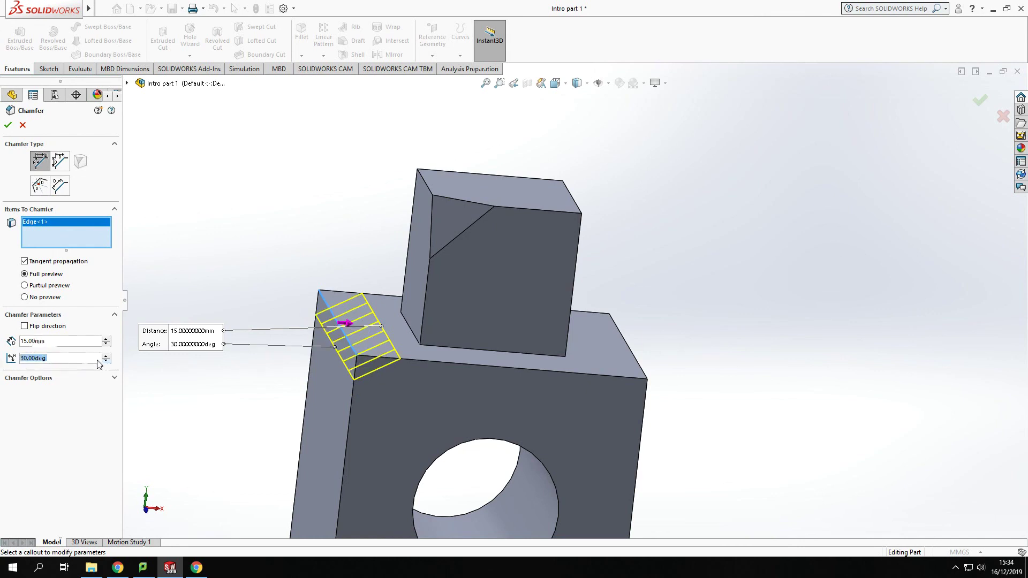
# Set the edge chamfer's angle to 45 degrees and create the chamfer
pyautogui.click(70, 360)
pyautogui.moveTo(70, 359); pyautogui.dragTo(3, 366)
pyautogui.write('45')
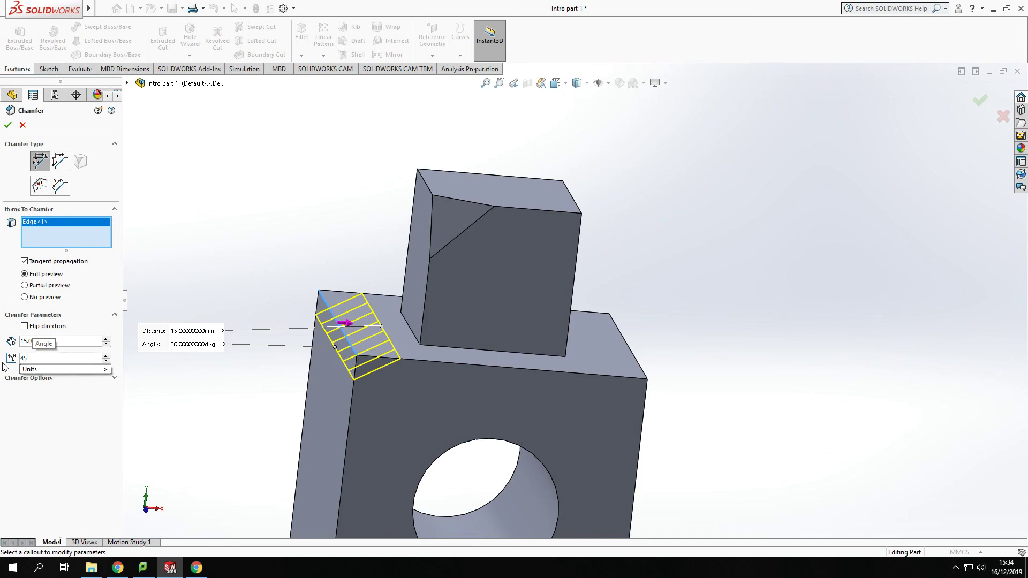
pyautogui.press('Return')
pyautogui.click(8, 125)
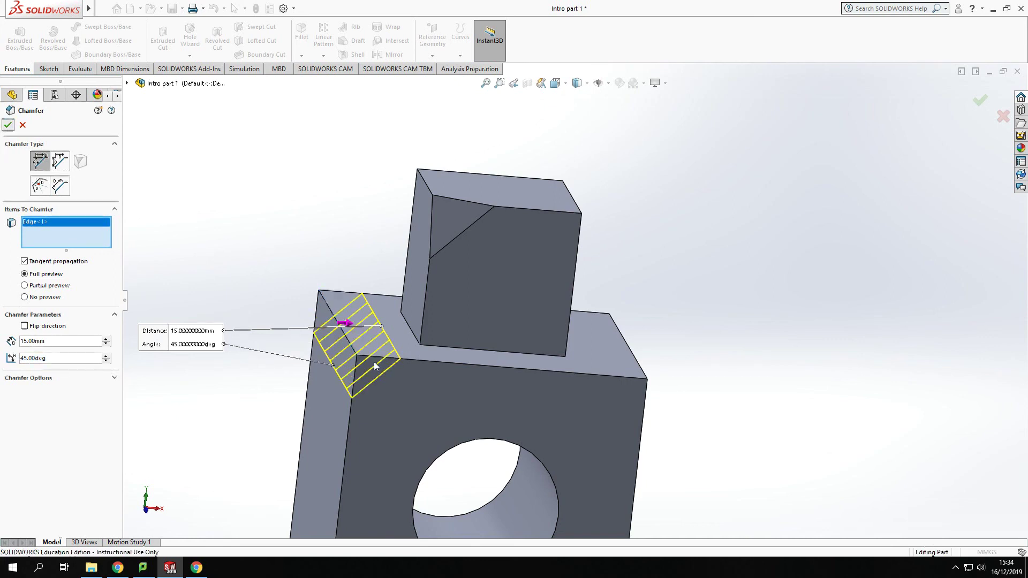
# Examine the vertex chamfer on the cube and the edge chamfer on the block from different angles
pyautogui.moveTo(863, 339); pyautogui.dragTo(439, 356, button='middle')
pyautogui.scroll(3, 707, 426)
pyautogui.moveTo(707, 426); pyautogui.dragTo(706, 394, button='middle')
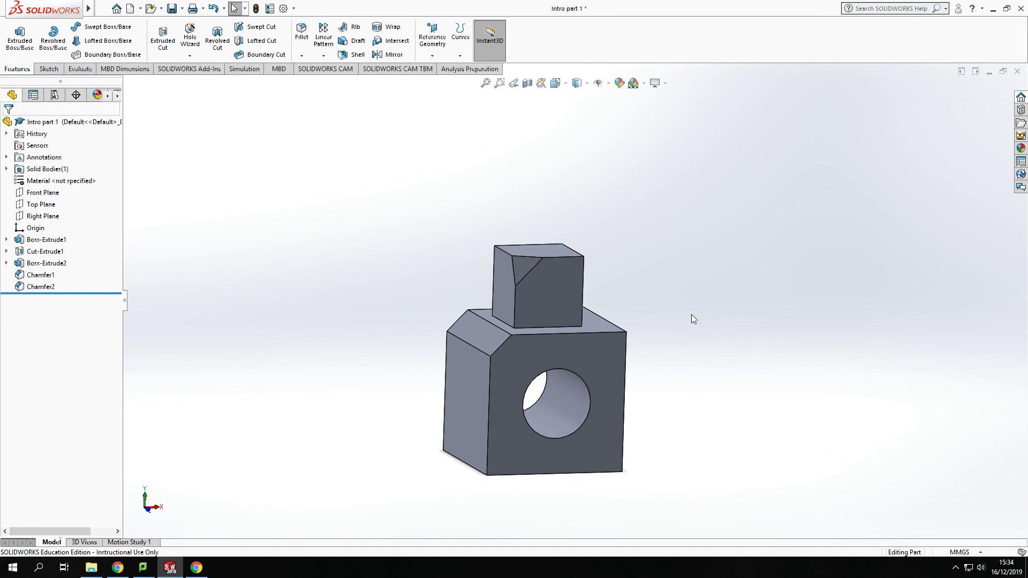
pyautogui.moveTo(692, 314); pyautogui.dragTo(705, 338, button='middle')
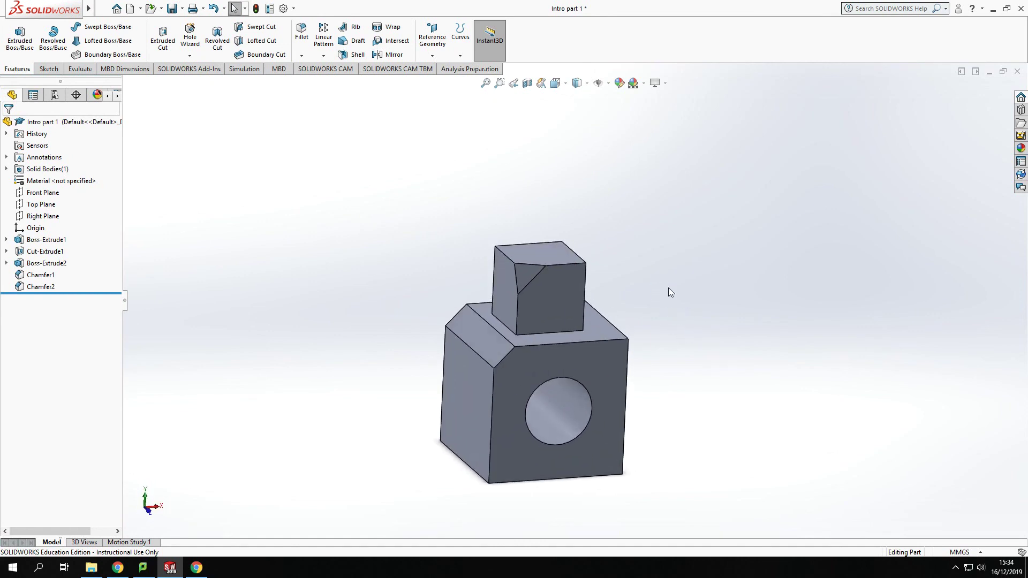
pyautogui.scroll(-4, 668, 287)
pyautogui.scroll(2, 579, 363)
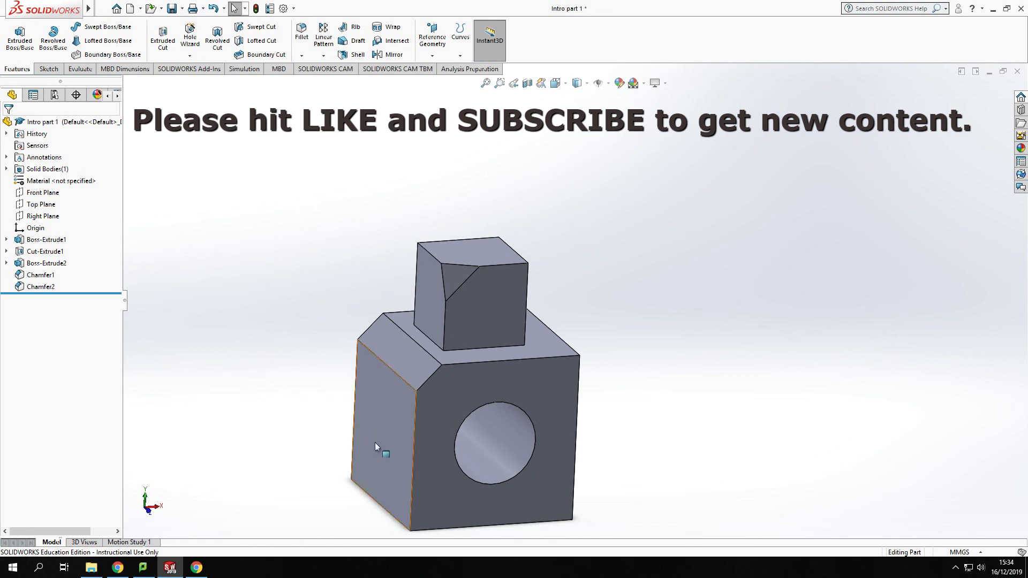
pyautogui.scroll(3, 640, 474)
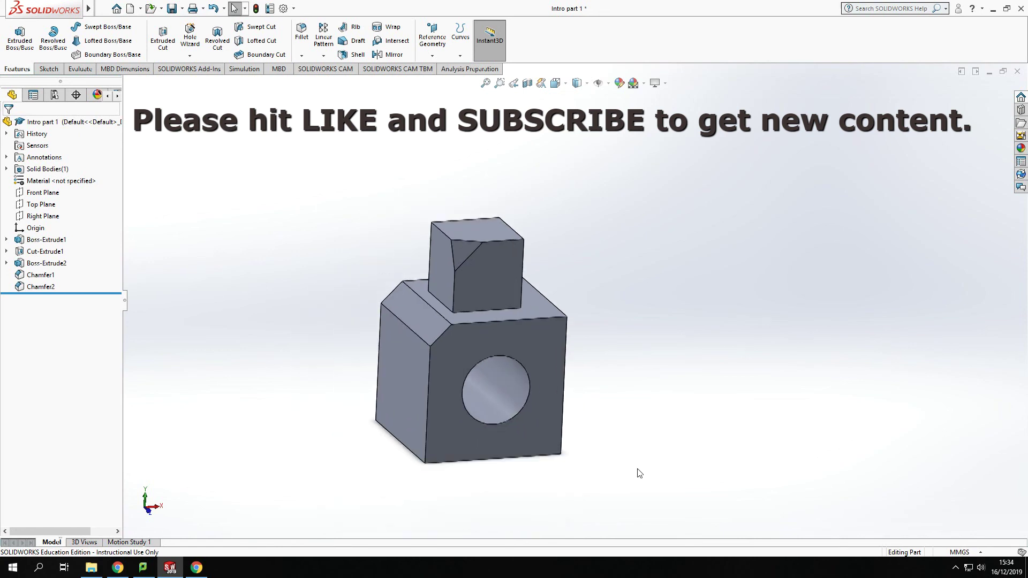